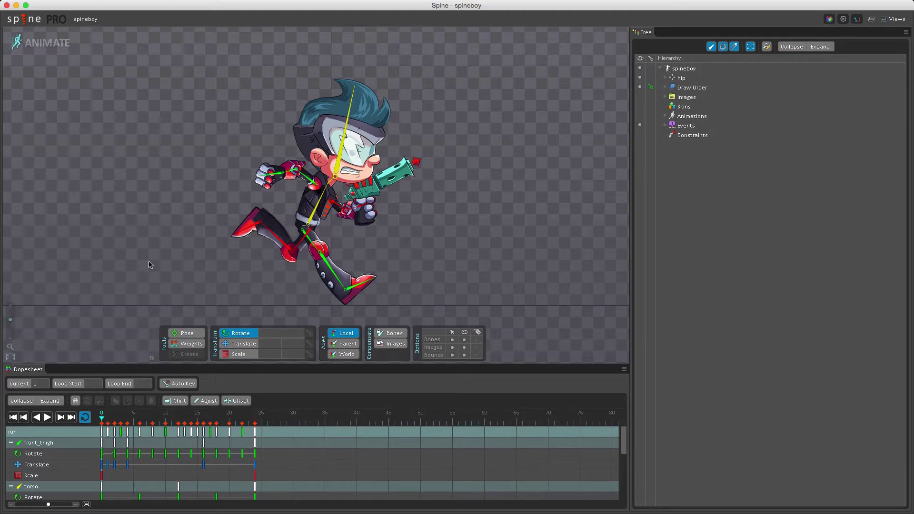
- Play the run animation and stop it at frame 18, then expand Events to list footstep, headAttach, headBehind, headPop
{"action": "left_click", "coordinate": [47, 418]}
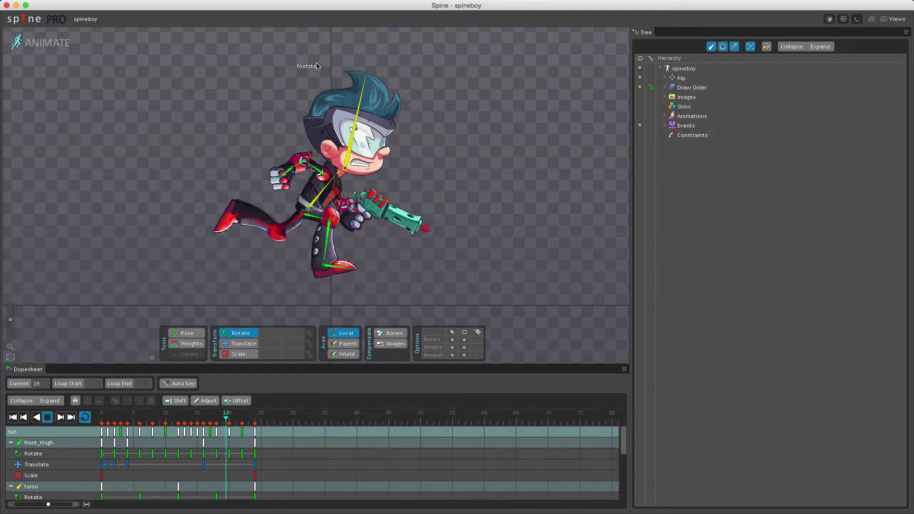
{"action": "key", "text": "d"}
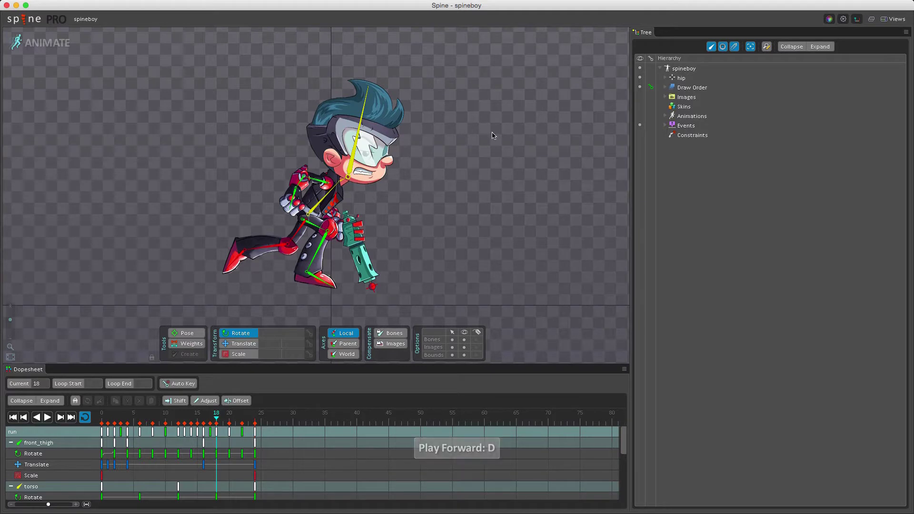
{"action": "left_click", "coordinate": [666, 127]}
- Select the footstep event and set its Integer value to 15
{"action": "left_click", "coordinate": [666, 125]}
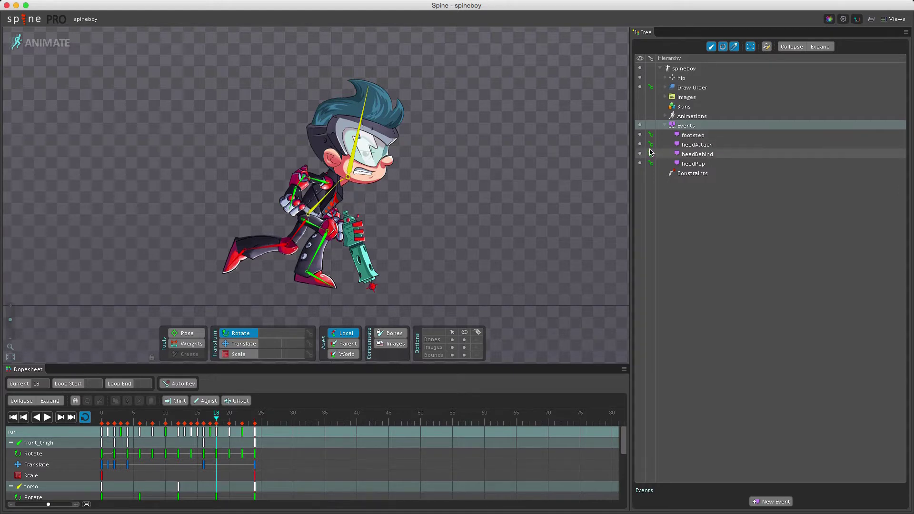
{"action": "left_click", "coordinate": [702, 136]}
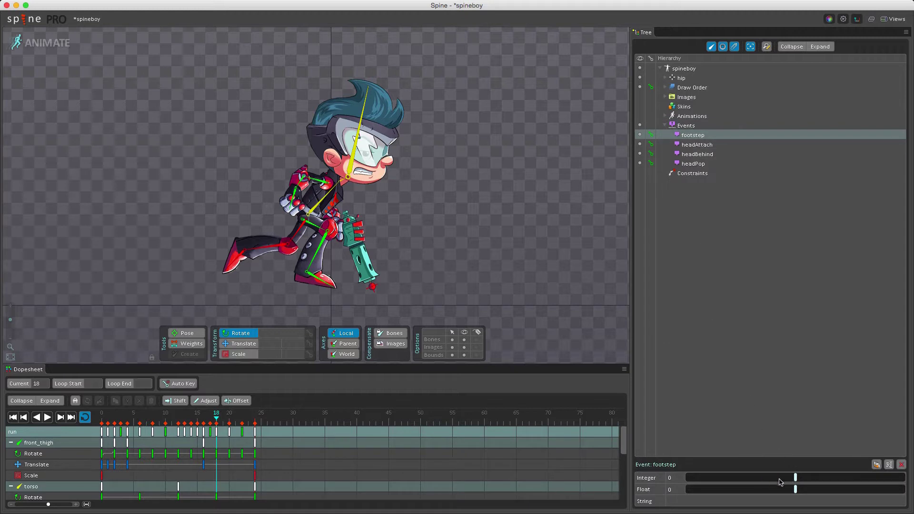
{"action": "left_click_drag", "start_coordinate": [795, 478], "coordinate": [828, 478]}
- Select the footstep event keys at frames 0 and 18 in the dopesheet
{"action": "left_click_drag", "start_coordinate": [626, 448], "coordinate": [626, 495]}
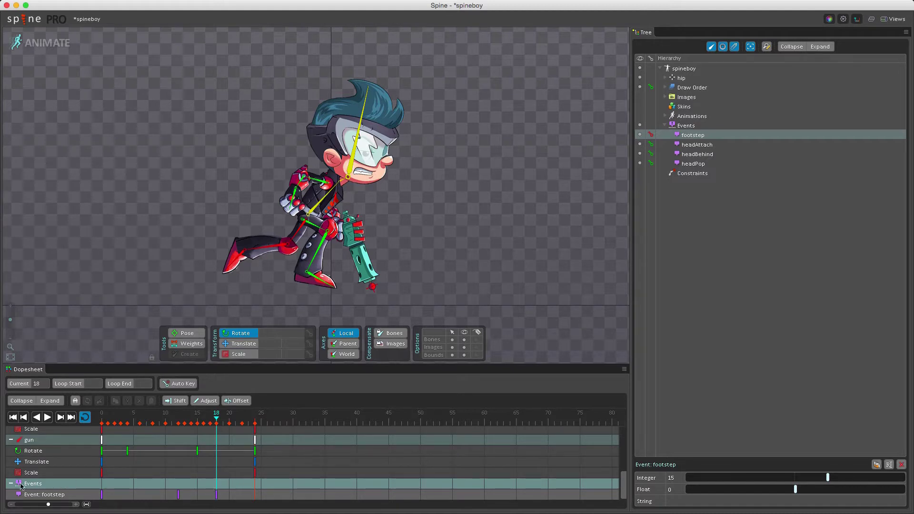
{"action": "left_click", "coordinate": [101, 494]}
{"action": "left_click", "coordinate": [216, 495]}
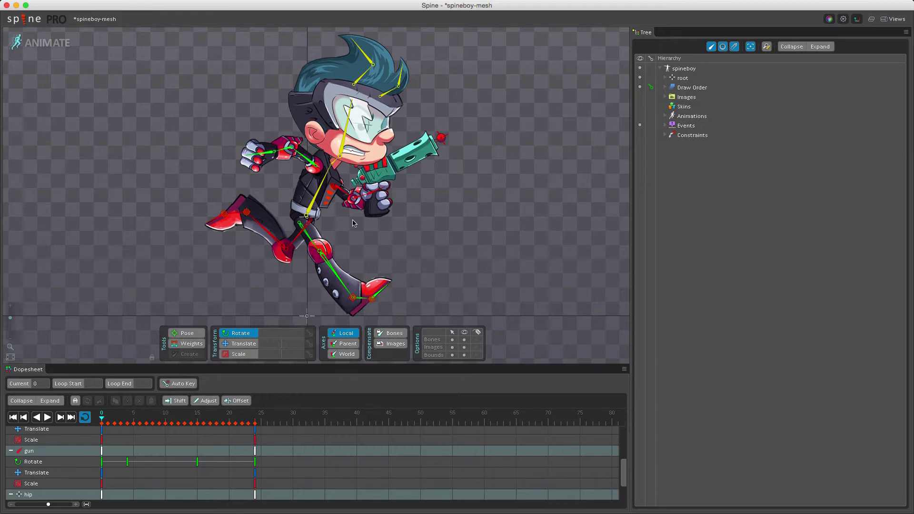
- Select the torso mesh, go to frame 8 with the Translate tool, then scrub back to frame 1
{"action": "left_click", "coordinate": [303, 191]}
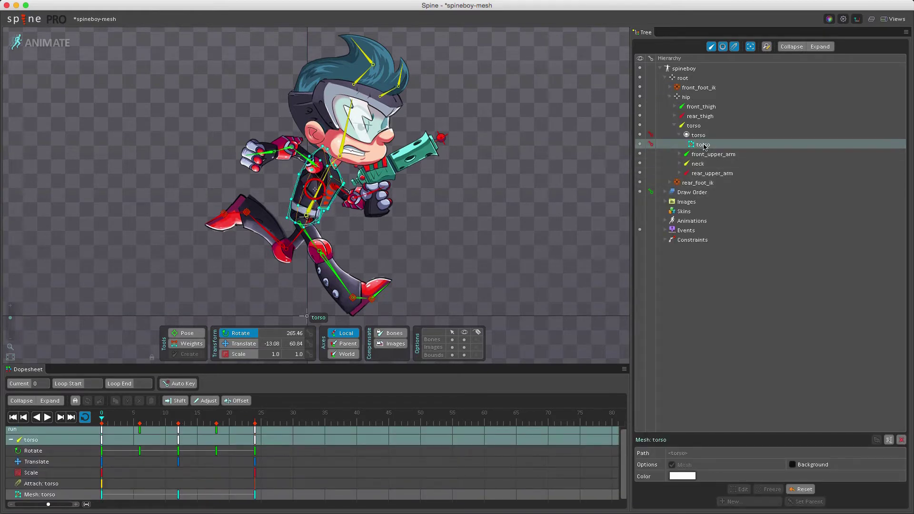
{"action": "mouse_move", "coordinate": [691, 146]}
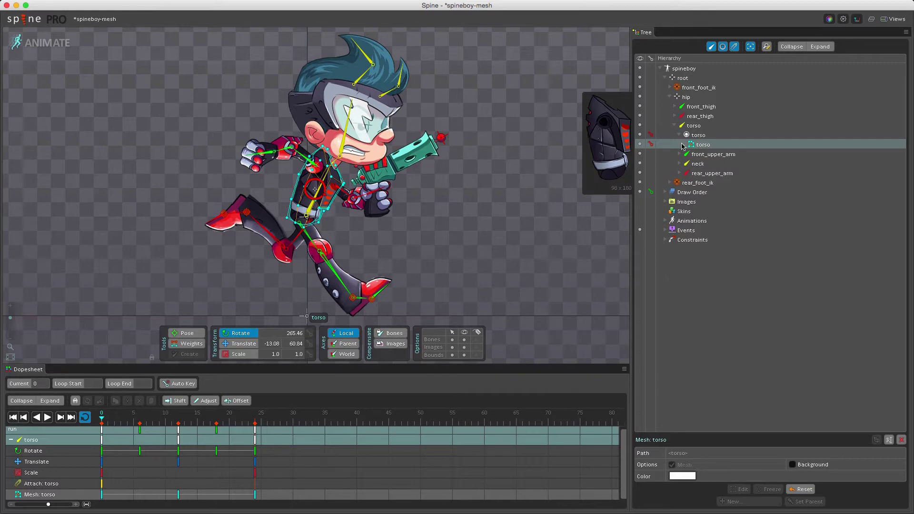
{"action": "left_click", "coordinate": [152, 418]}
{"action": "scroll", "coordinate": [321, 207], "scroll_direction": "up", "scroll_amount": 5}
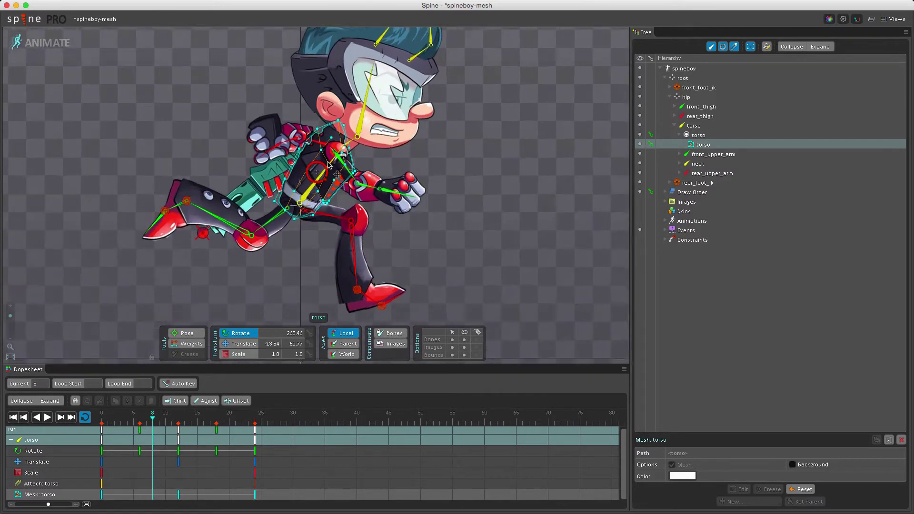
{"action": "key", "text": "v"}
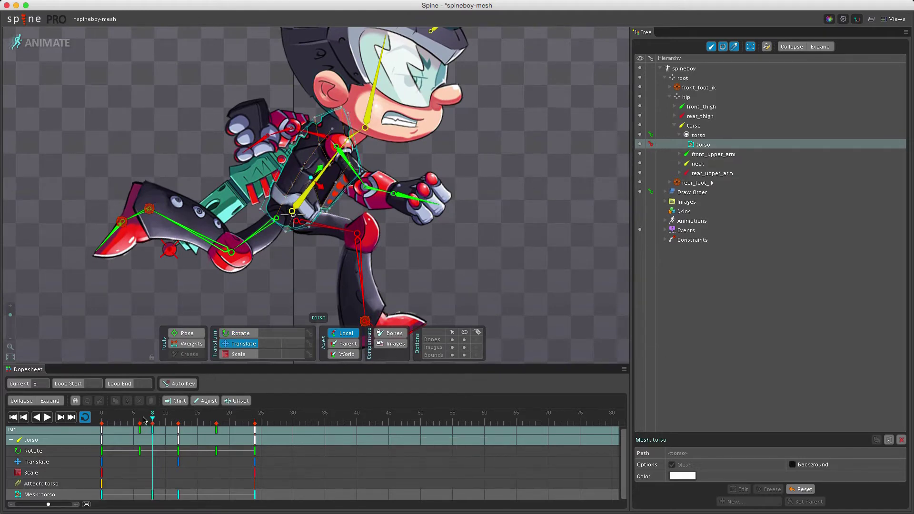
{"action": "left_click_drag", "start_coordinate": [146, 422], "coordinate": [101, 418]}
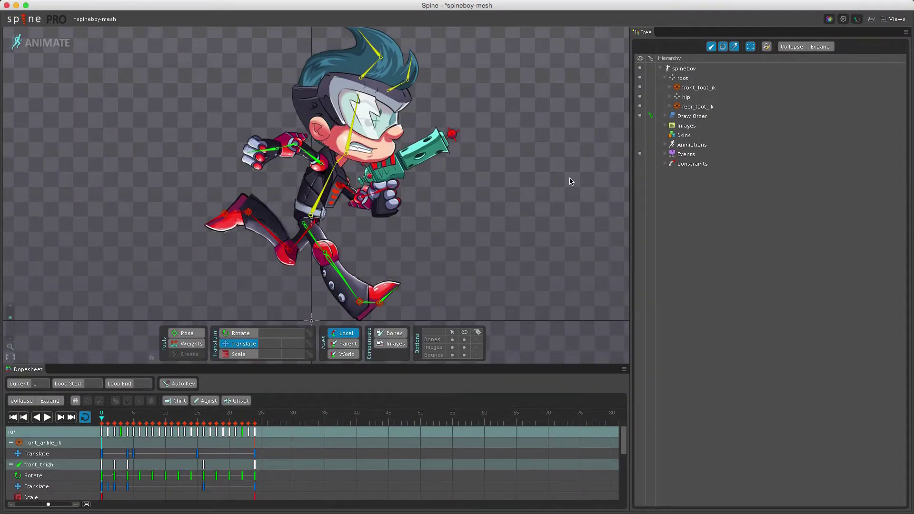
- Expand the IK constraints and inspect front_ankle_ik's settings
{"action": "left_click", "coordinate": [666, 165]}
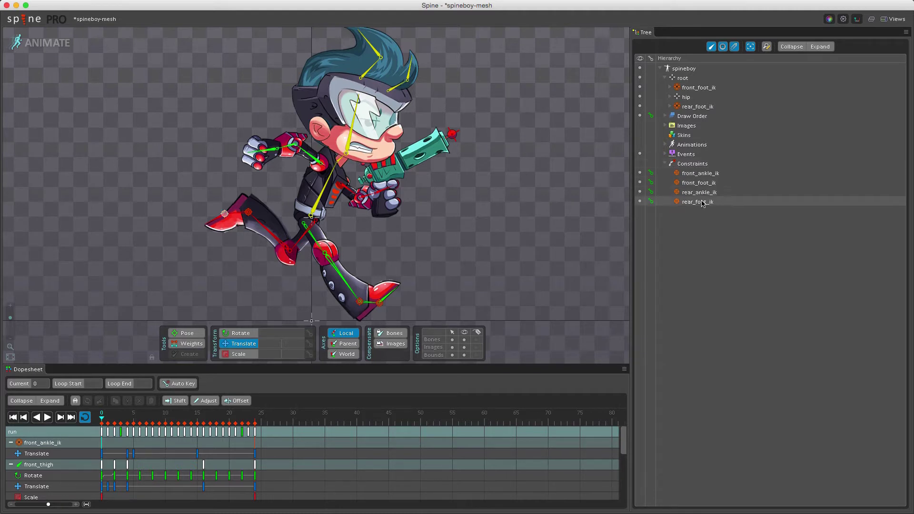
{"action": "left_click", "coordinate": [699, 174]}
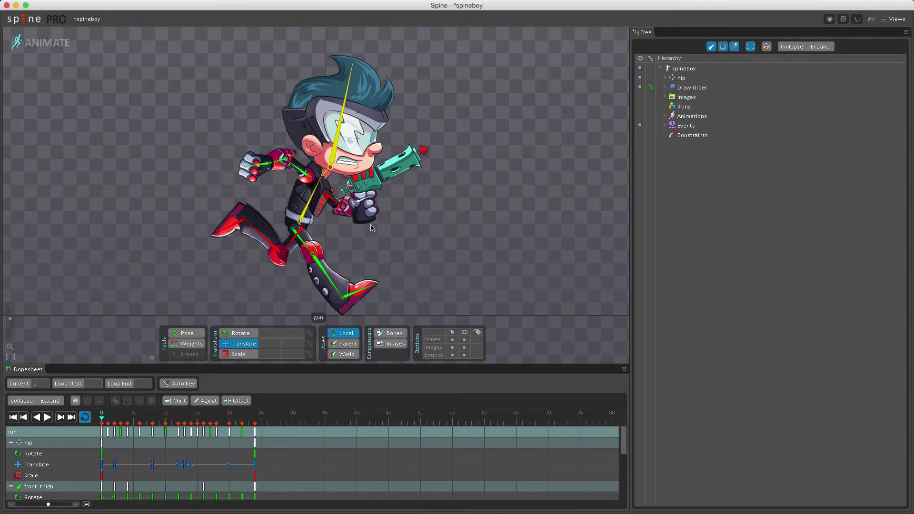
- Select the hip bone, enable Flip X and key it at frame 0
{"action": "left_click", "coordinate": [301, 227]}
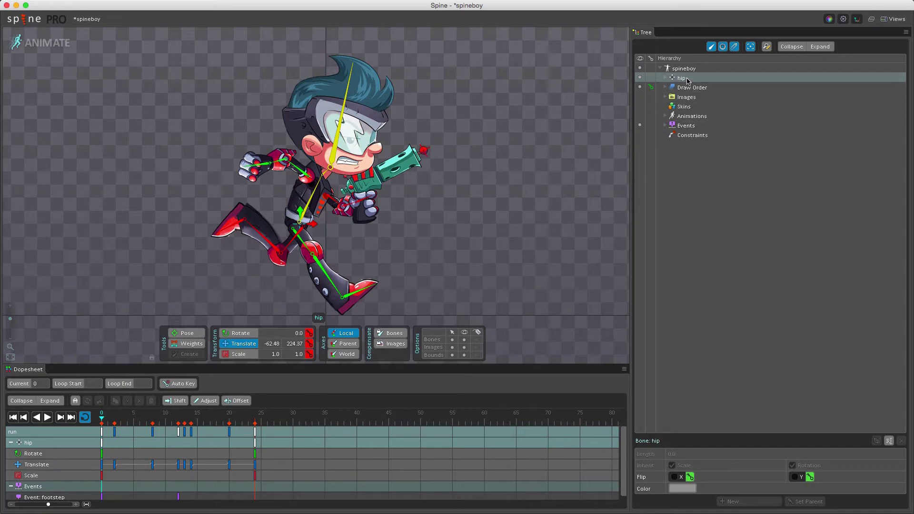
{"action": "left_click", "coordinate": [674, 477]}
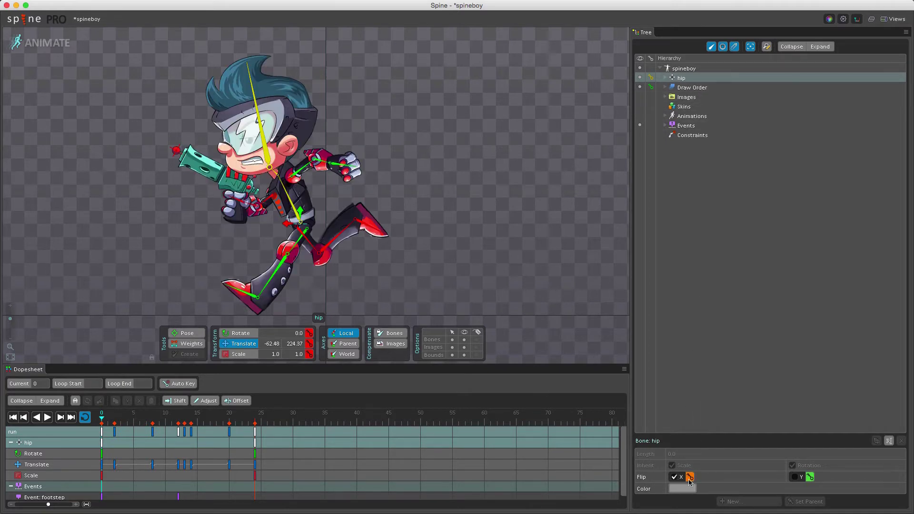
{"action": "left_click", "coordinate": [689, 478]}
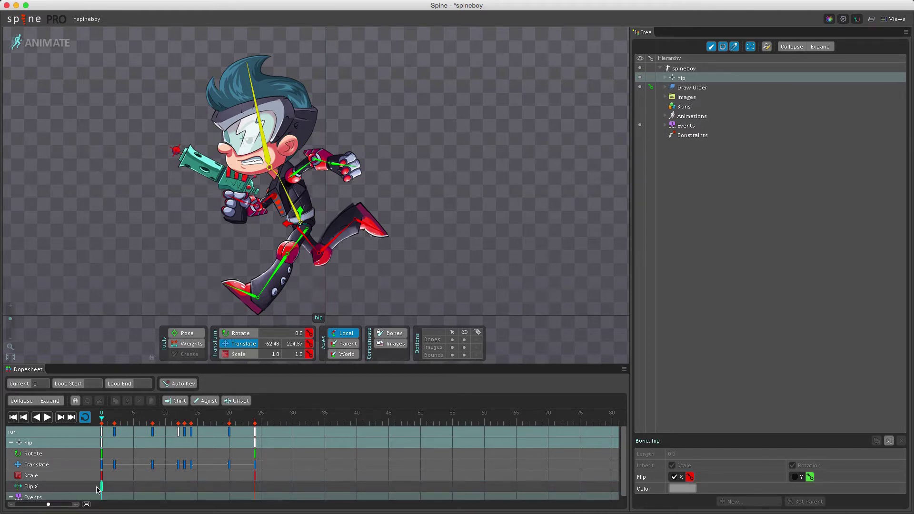
- At frame 10, turn Flip X off and key it, then scrub to preview the flip
{"action": "left_click", "coordinate": [165, 419]}
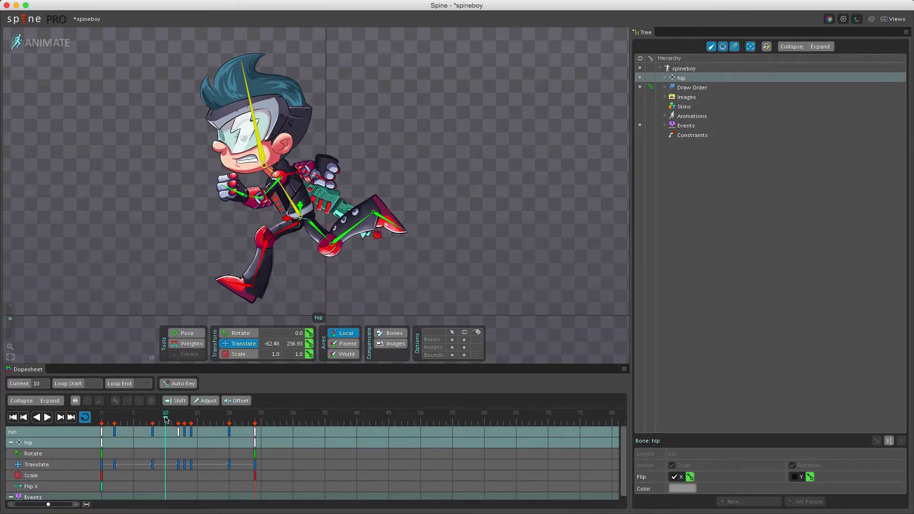
{"action": "left_click", "coordinate": [673, 477]}
{"action": "left_click", "coordinate": [690, 476]}
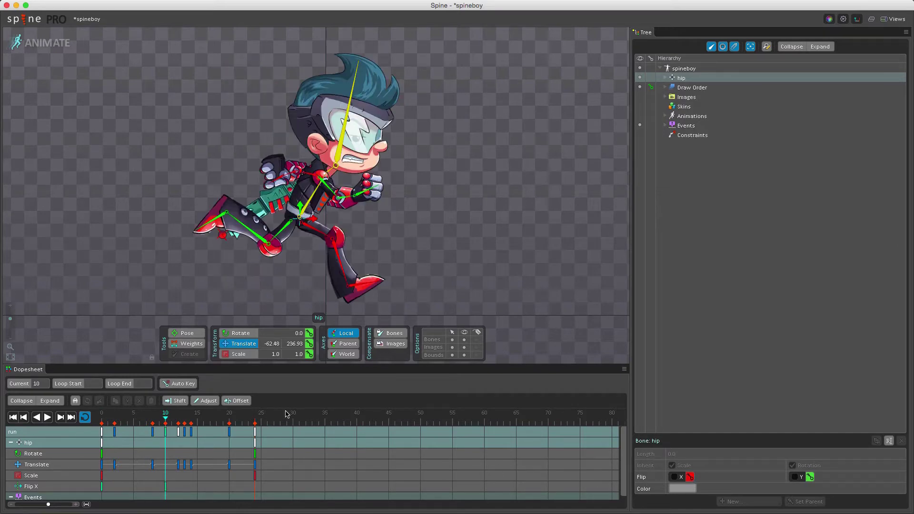
{"action": "left_click", "coordinate": [128, 419]}
{"action": "left_click_drag", "start_coordinate": [135, 428], "coordinate": [191, 431]}
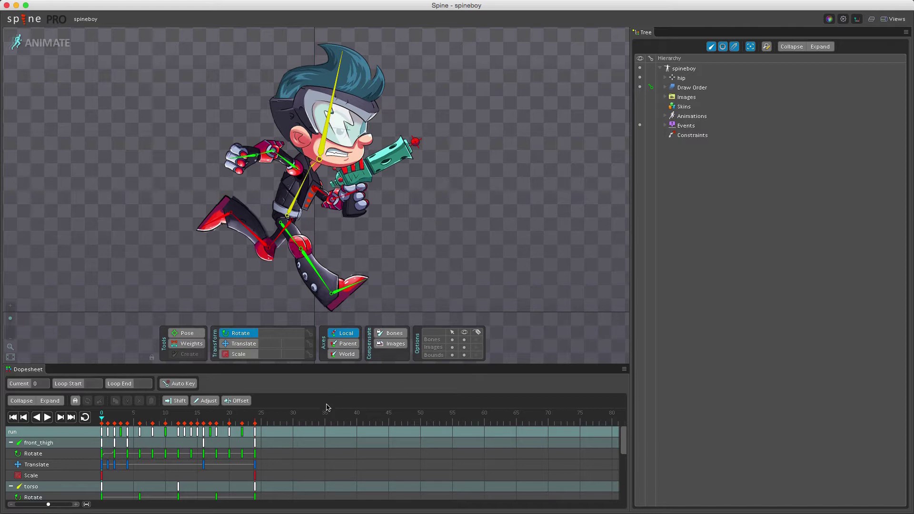
- At frame 35, rotate the torso bone and key its pose
{"action": "left_click", "coordinate": [324, 418]}
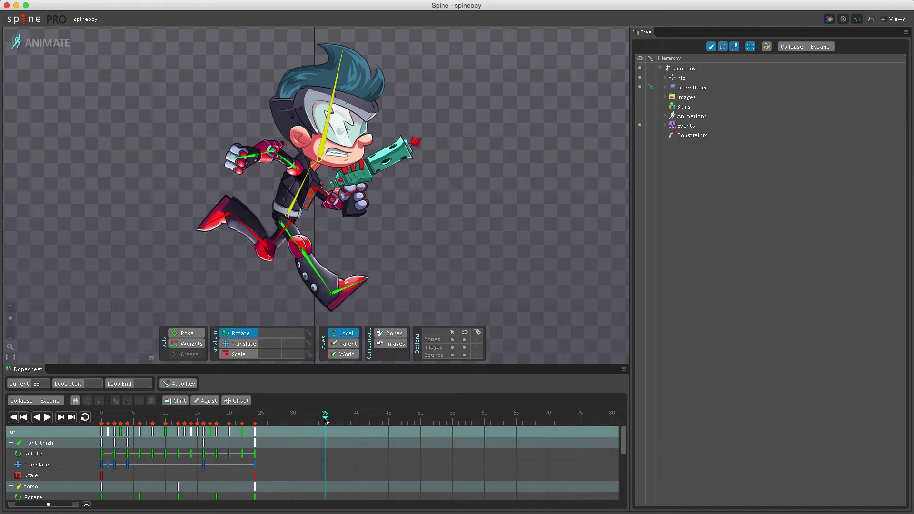
{"action": "left_click", "coordinate": [294, 203]}
{"action": "left_click_drag", "start_coordinate": [461, 174], "coordinate": [468, 253]}
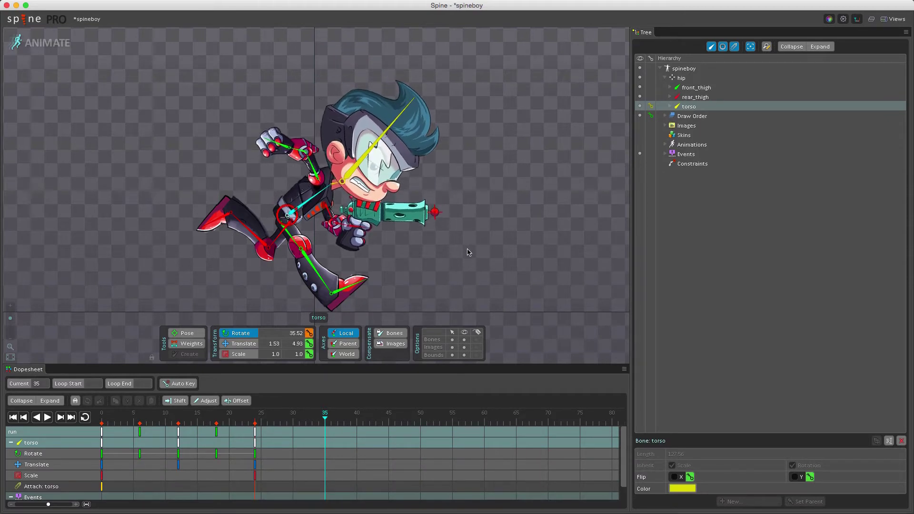
{"action": "key", "text": "k"}
- Rotate the head, rear shin and front thigh, key them at frame 35, then enable Auto Key
{"action": "left_click", "coordinate": [357, 183]}
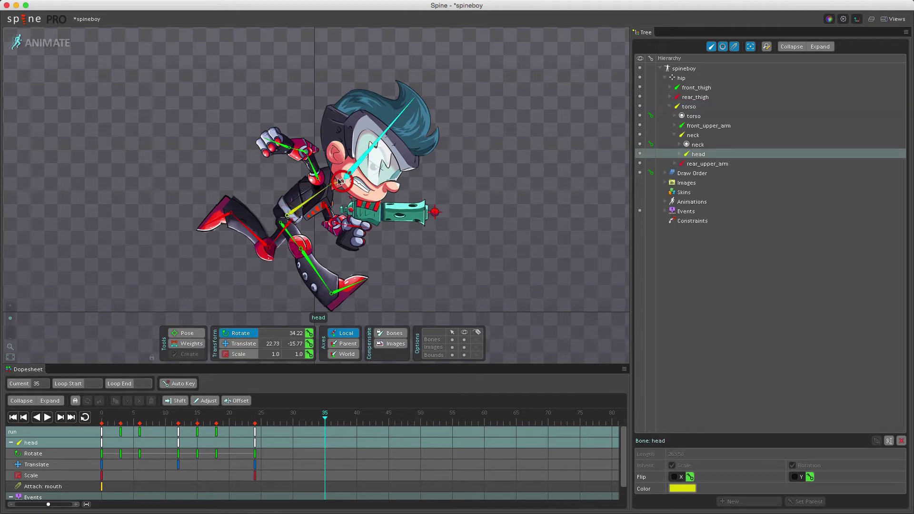
{"action": "left_click_drag", "start_coordinate": [338, 185], "coordinate": [466, 228]}
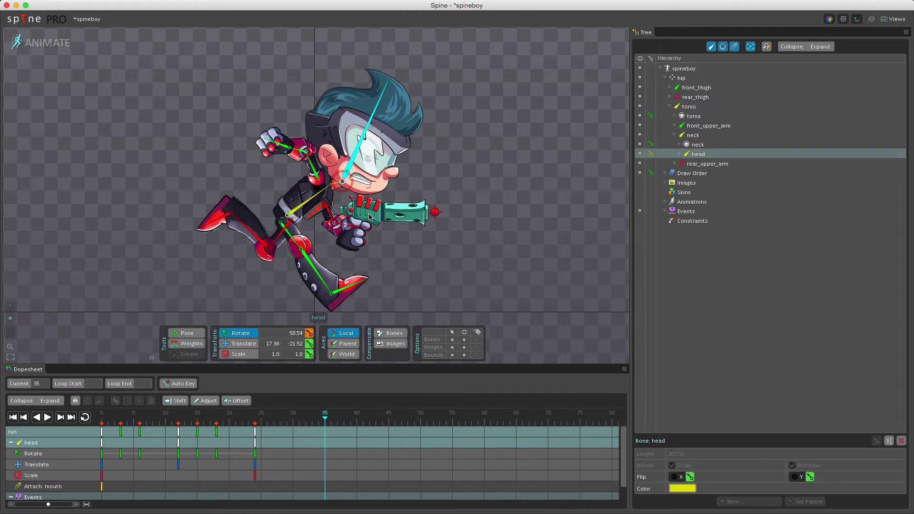
{"action": "left_click", "coordinate": [261, 214]}
{"action": "left_click_drag", "start_coordinate": [261, 214], "coordinate": [269, 209]}
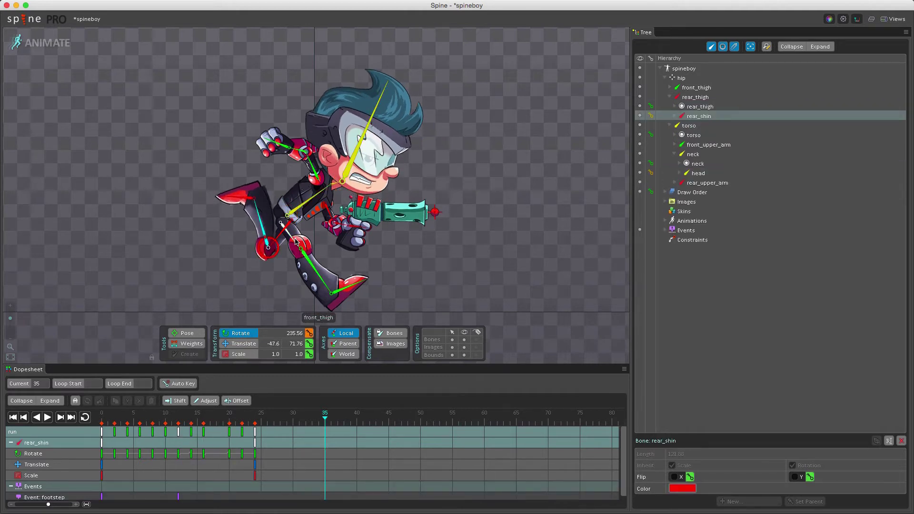
{"action": "left_click_drag", "start_coordinate": [296, 242], "coordinate": [281, 272]}
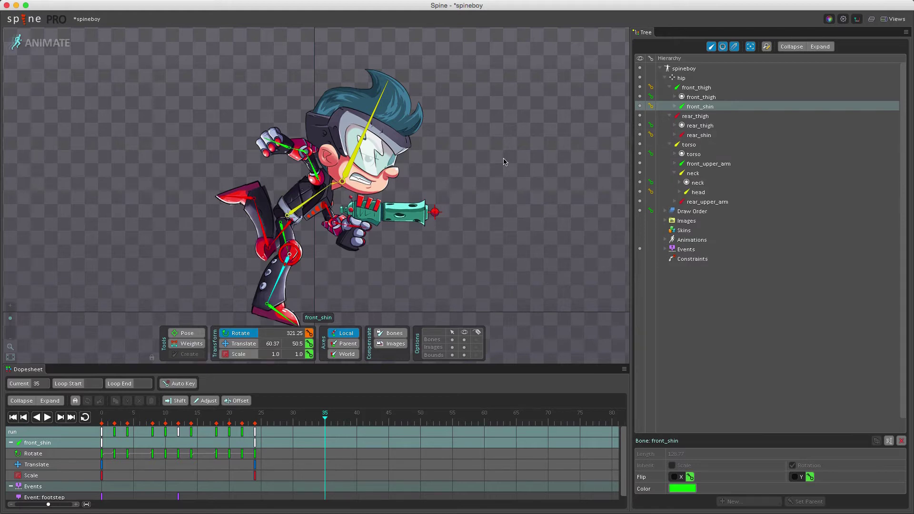
{"action": "key", "text": "k"}
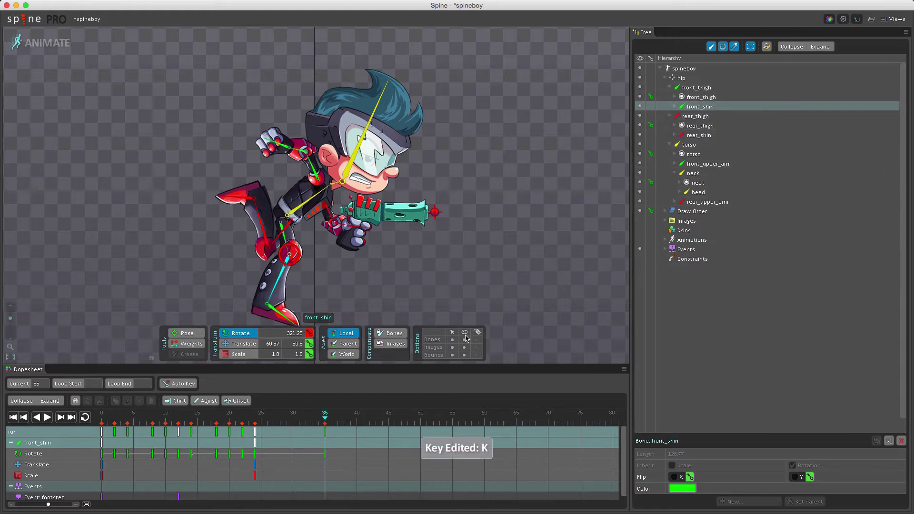
{"action": "left_click_drag", "start_coordinate": [321, 419], "coordinate": [256, 426]}
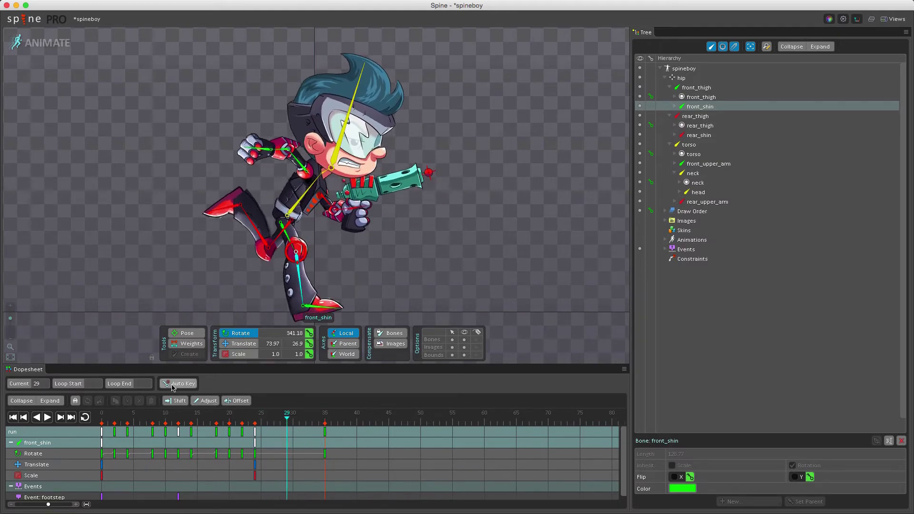
{"action": "left_click", "coordinate": [184, 384]}
- Open the Spine project menu
{"action": "left_click", "coordinate": [22, 19]}
- Reload spineboy from Recent Projects without saving changes, and turn Auto Key off
{"action": "mouse_move", "coordinate": [45, 52]}
{"action": "left_click", "coordinate": [129, 52]}
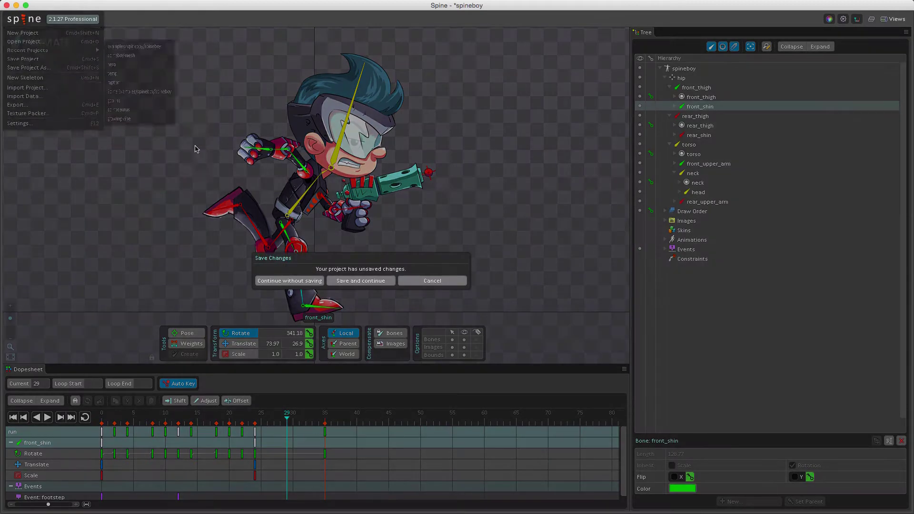
{"action": "left_click", "coordinate": [286, 280]}
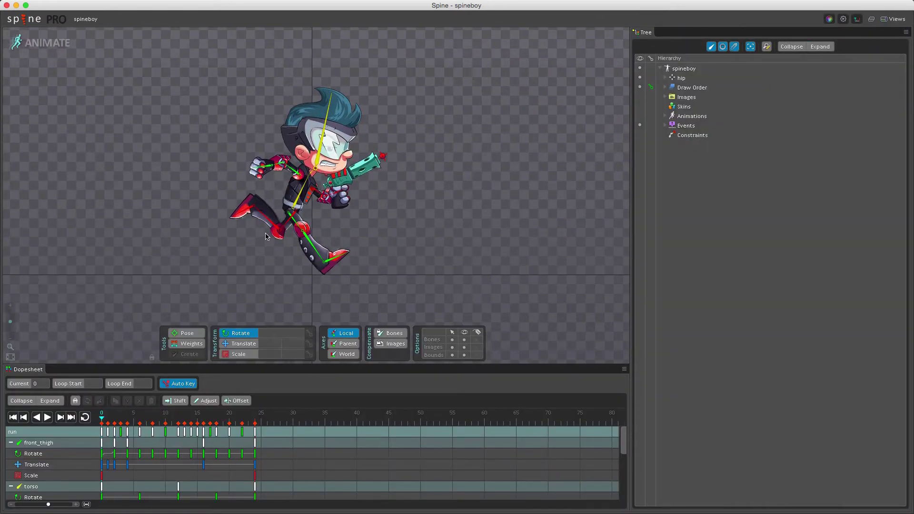
{"action": "scroll", "coordinate": [292, 242], "scroll_direction": "up", "scroll_amount": 2}
{"action": "left_click", "coordinate": [178, 383]}
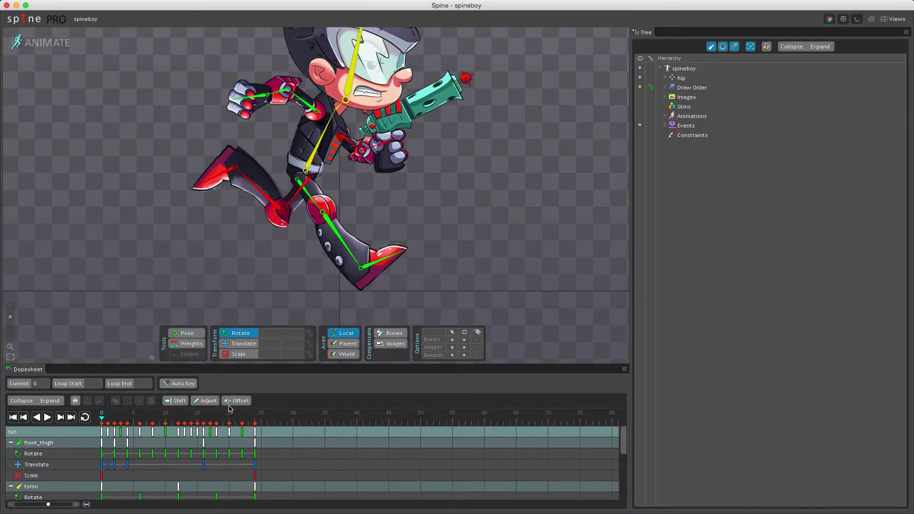
- Rotate the front_thigh bone to 220.6 and key its rotation at frame 30
{"action": "left_click", "coordinate": [324, 422]}
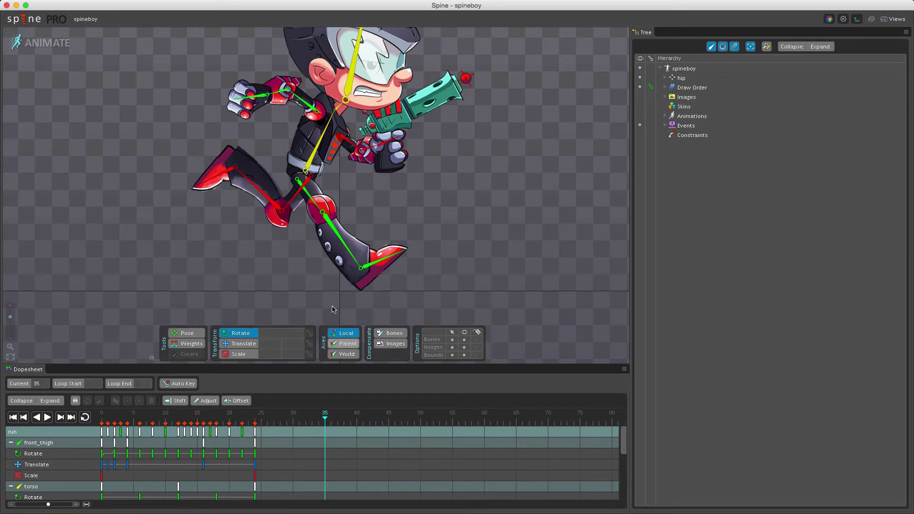
{"action": "left_click", "coordinate": [315, 206]}
{"action": "key", "text": "c"}
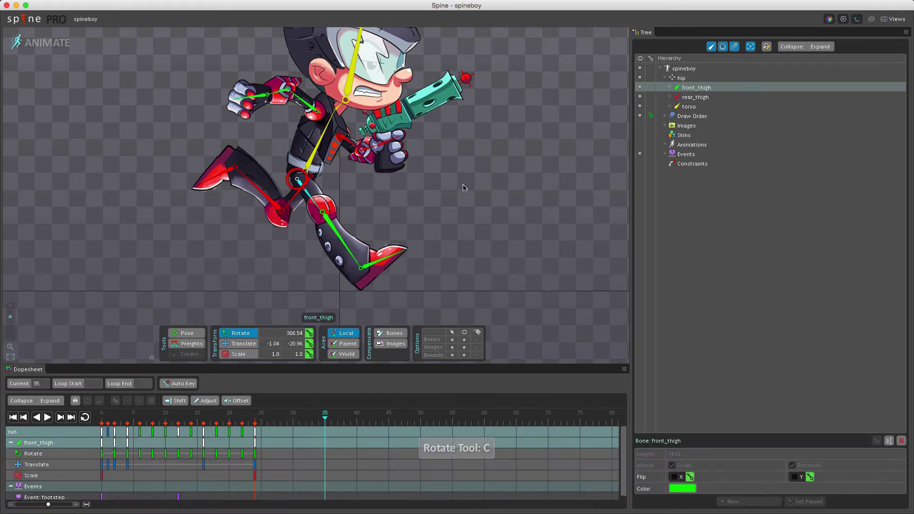
{"action": "left_click_drag", "start_coordinate": [429, 212], "coordinate": [301, 283]}
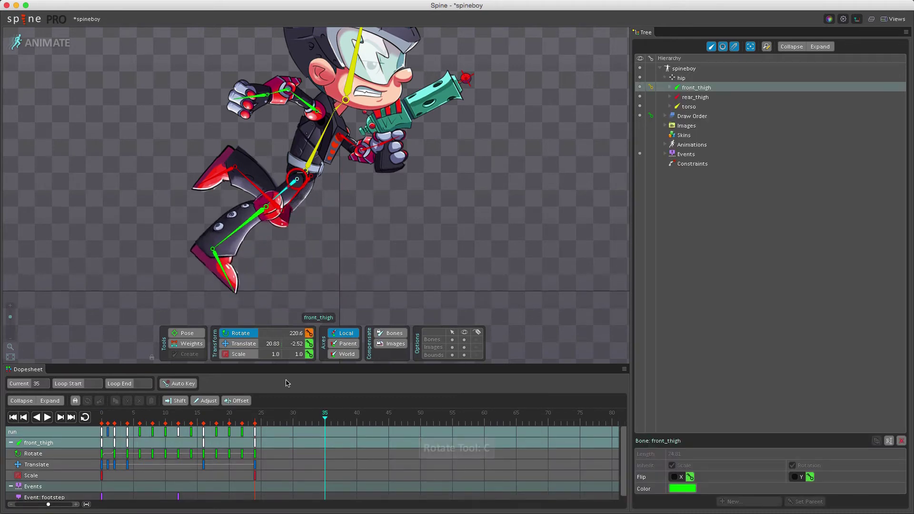
{"action": "left_click", "coordinate": [294, 419]}
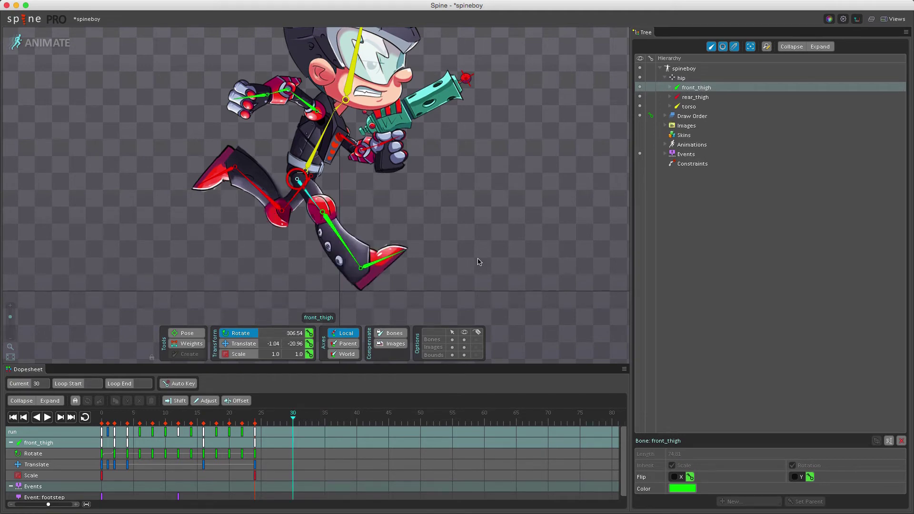
{"action": "key", "text": "super+z"}
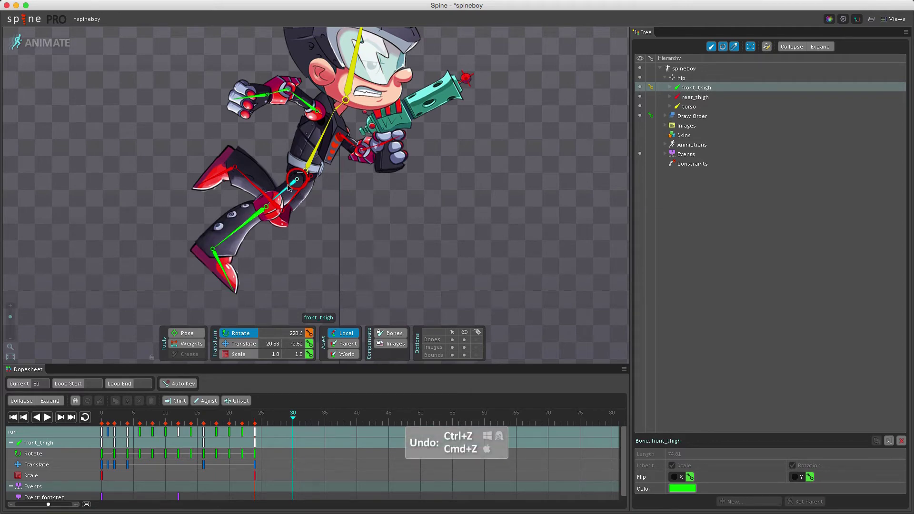
{"action": "left_click", "coordinate": [309, 334]}
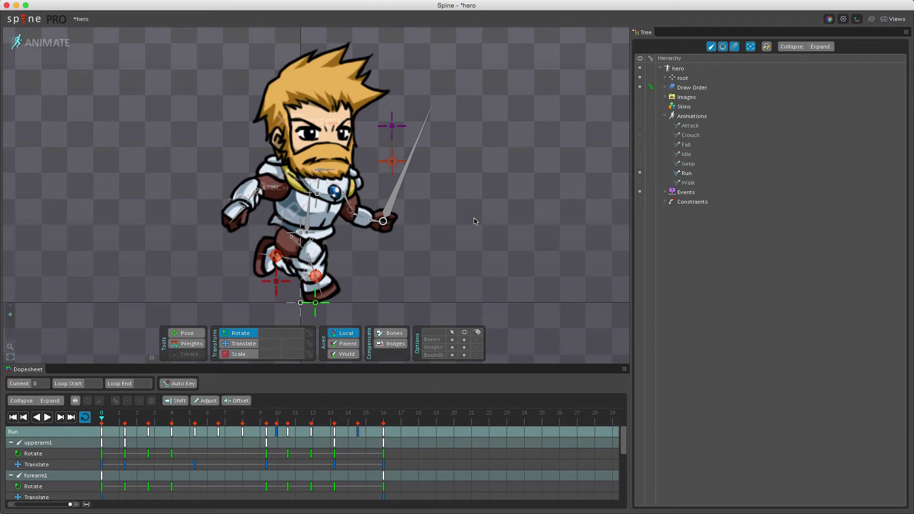
- Create a new animation named 'temp' in the hero project
{"action": "left_click", "coordinate": [688, 117]}
{"action": "left_click", "coordinate": [780, 505]}
{"action": "type", "text": "temp"}
{"action": "key", "text": "Return"}
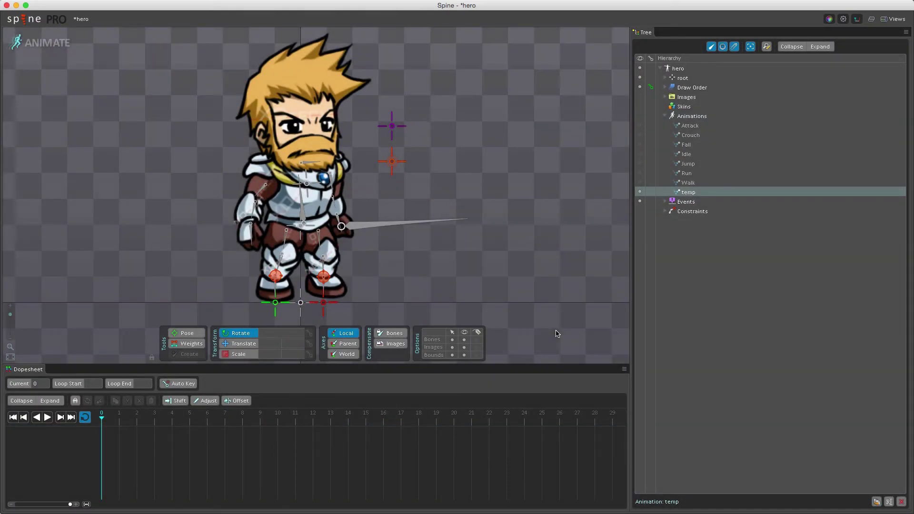
- Key the body bone's rotation at frame 0, lean it forward and key at frame 10, then play
{"action": "left_click", "coordinate": [300, 305]}
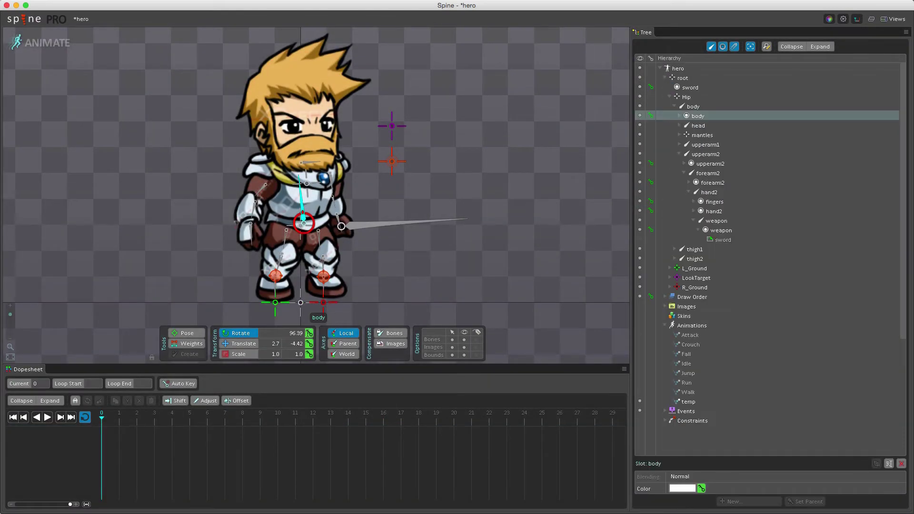
{"action": "left_click", "coordinate": [309, 332]}
{"action": "left_click", "coordinate": [274, 414]}
{"action": "left_click_drag", "start_coordinate": [467, 167], "coordinate": [488, 247]}
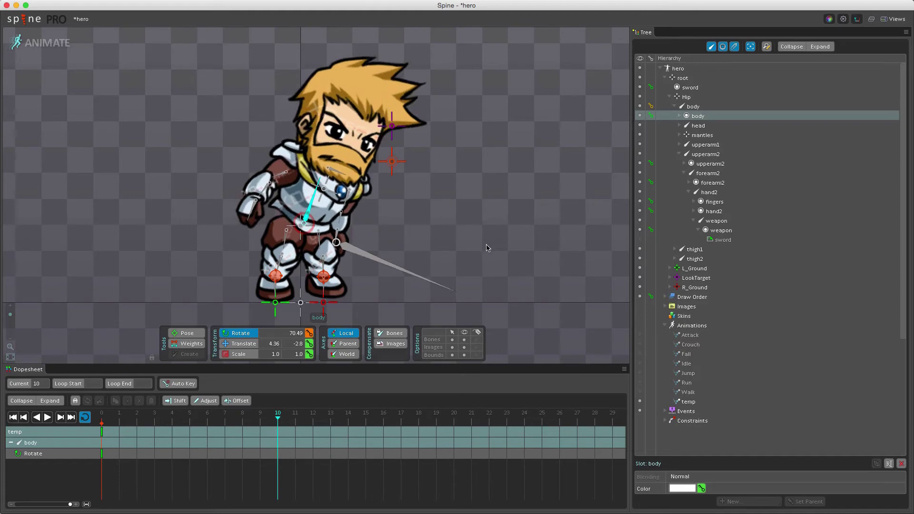
{"action": "left_click", "coordinate": [308, 333]}
{"action": "left_click_drag", "start_coordinate": [136, 430], "coordinate": [220, 435]}
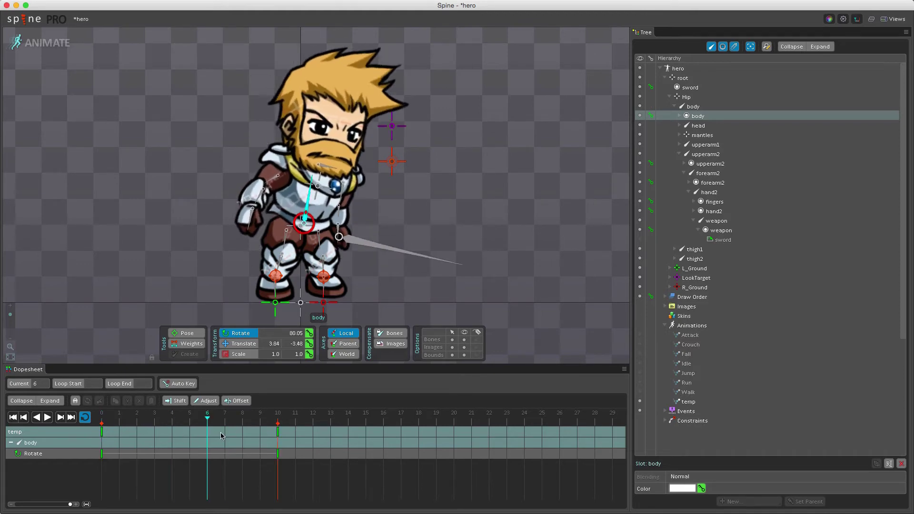
{"action": "key", "text": "d"}
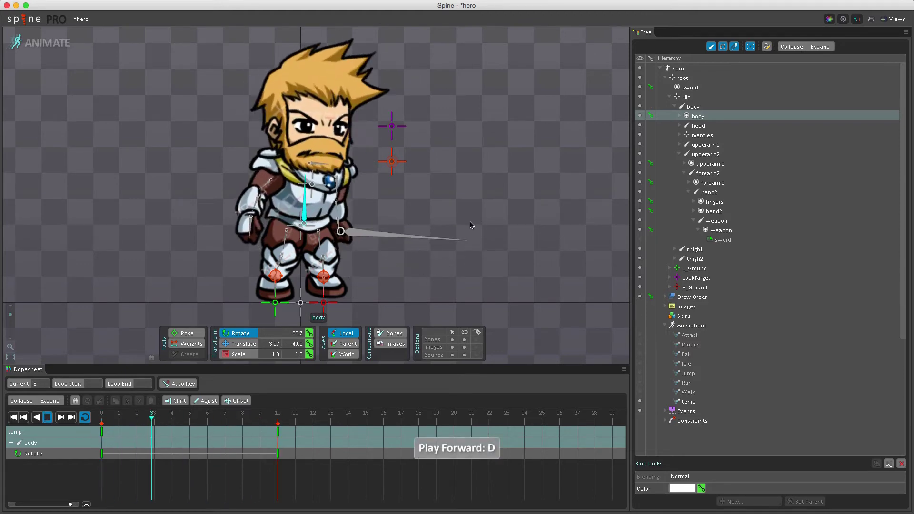
- Switch between Run and temp, leave temp active, stop playback and return to frame 0
{"action": "left_click", "coordinate": [640, 382]}
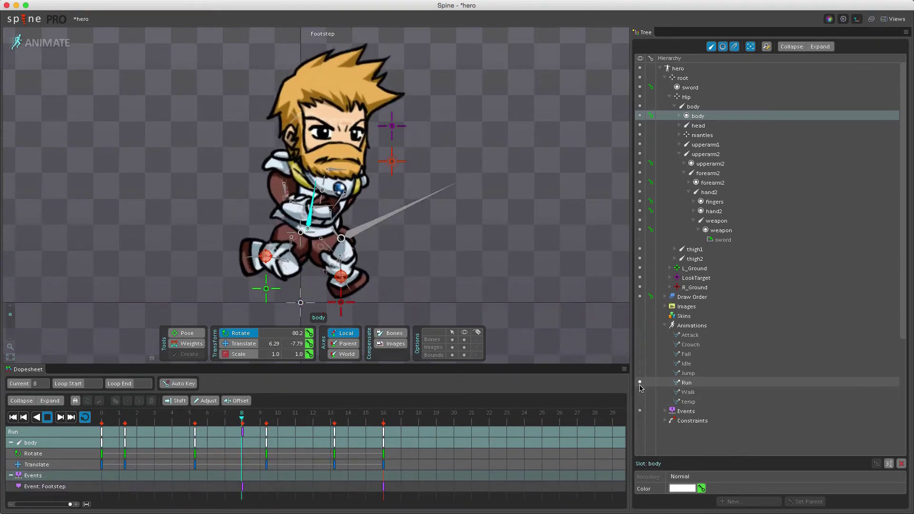
{"action": "left_click", "coordinate": [640, 401]}
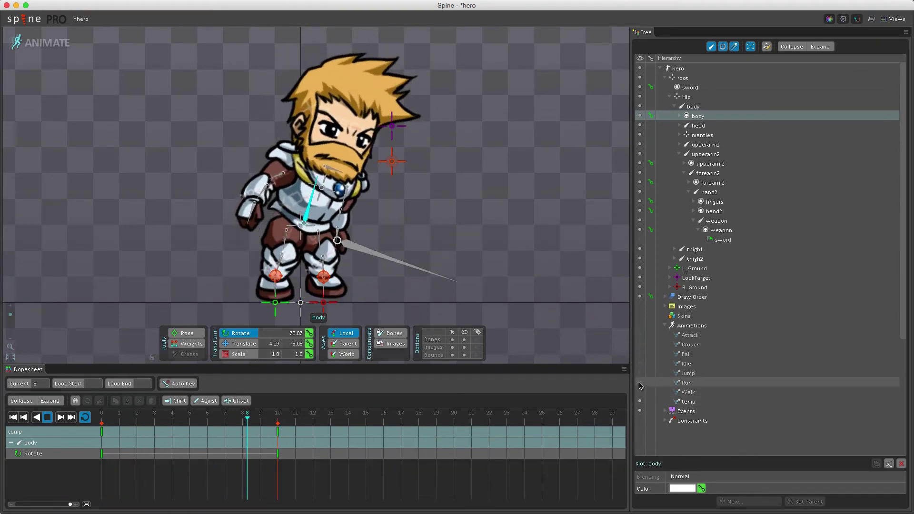
{"action": "left_click", "coordinate": [639, 383]}
{"action": "key", "text": "space"}
{"action": "left_click", "coordinate": [641, 402]}
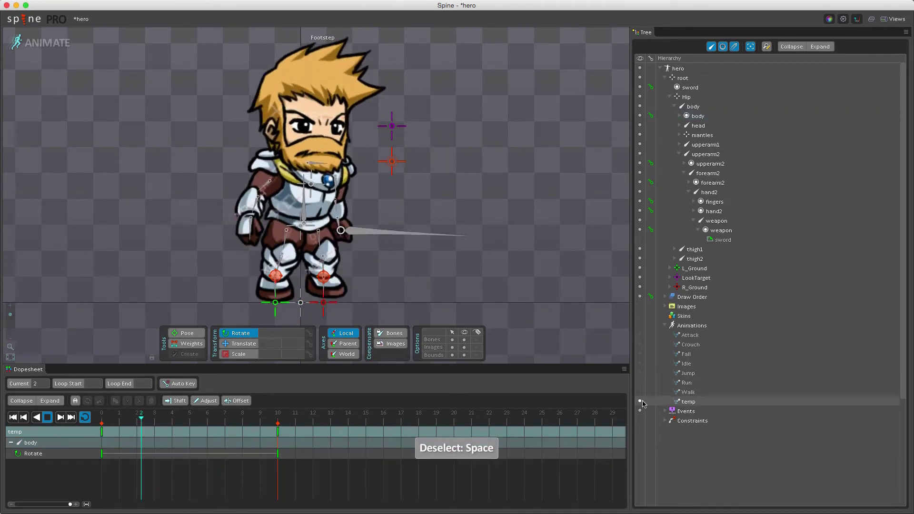
{"action": "key", "text": "space"}
{"action": "key", "text": "d"}
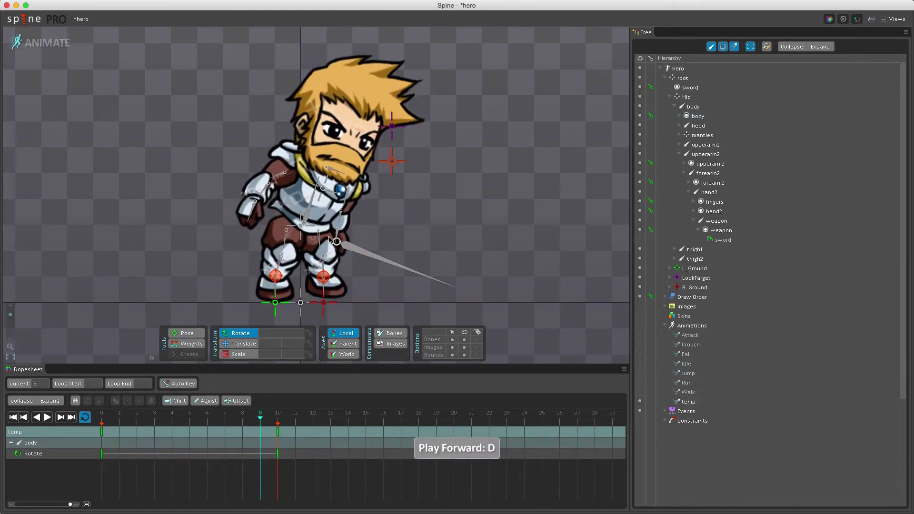
{"action": "left_click", "coordinate": [95, 418]}
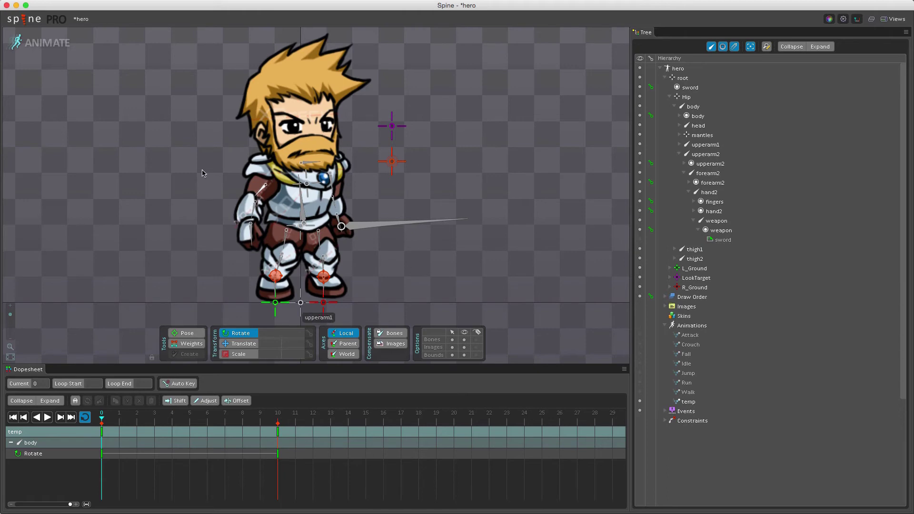
{"action": "left_click", "coordinate": [45, 47]}
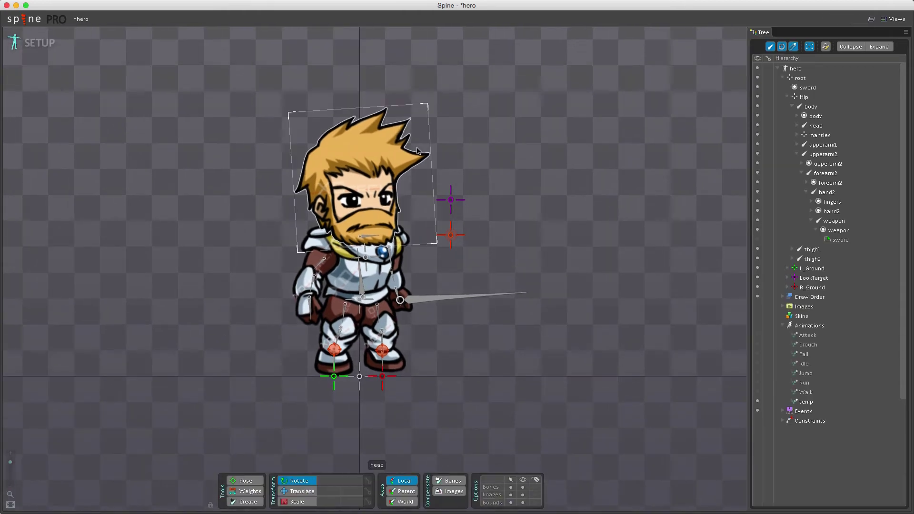
{"action": "left_click", "coordinate": [478, 294]}
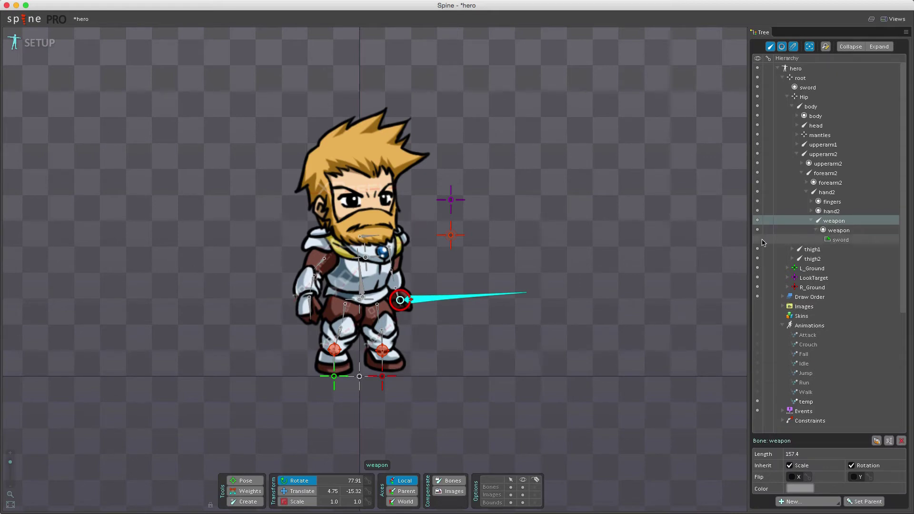
{"action": "mouse_move", "coordinate": [761, 243]}
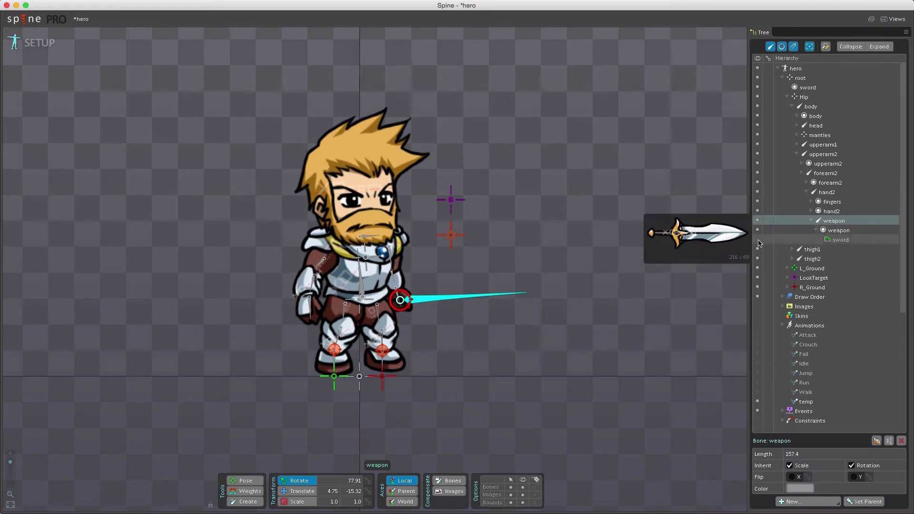
{"action": "key", "text": "space"}
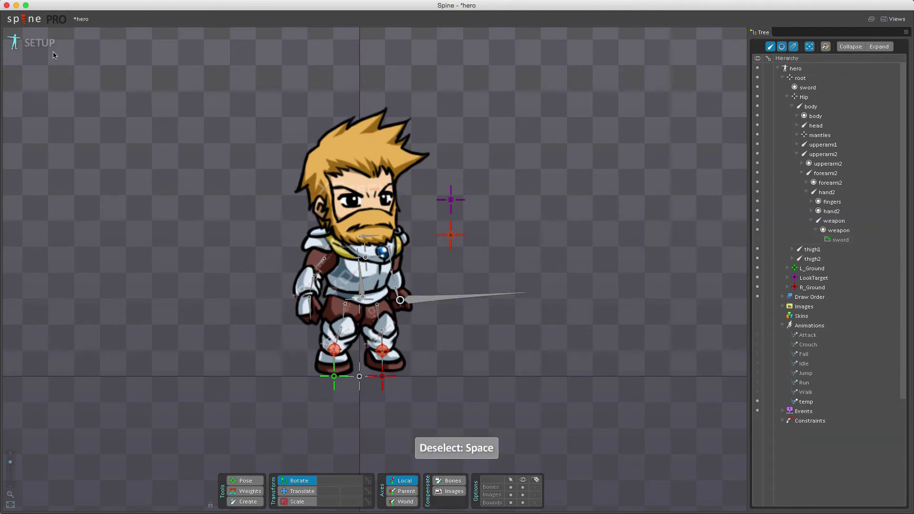
{"action": "left_click", "coordinate": [53, 55]}
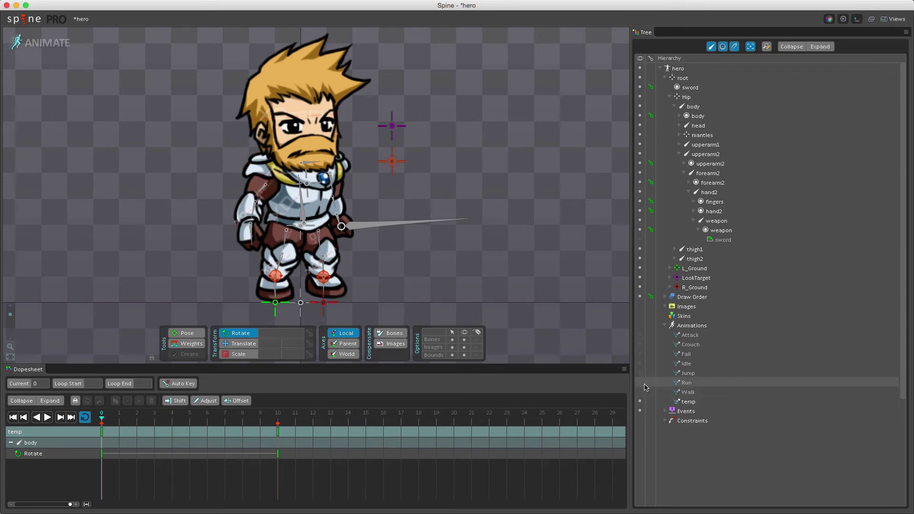
- In the Run animation, show the sword attachment on the weapon slot and key it at frame 9
{"action": "left_click", "coordinate": [645, 384]}
{"action": "left_click_drag", "start_coordinate": [184, 417], "coordinate": [252, 420]}
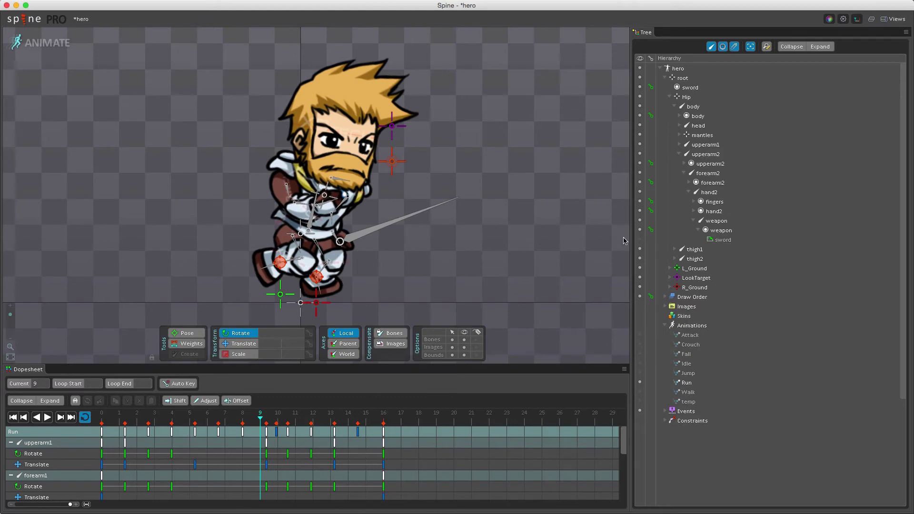
{"action": "left_click", "coordinate": [640, 240]}
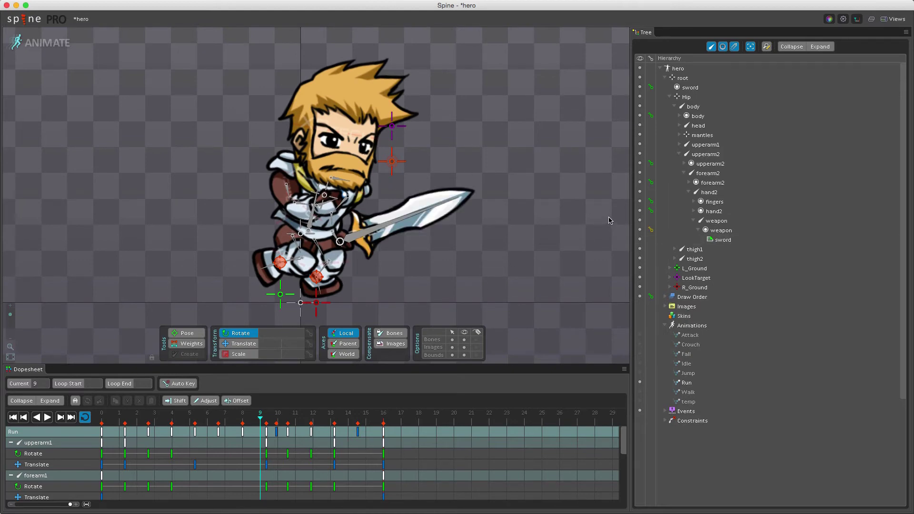
{"action": "left_click", "coordinate": [650, 230]}
- Play Run, stop it around frame 15, then make temp the active animation
{"action": "key", "text": "d"}
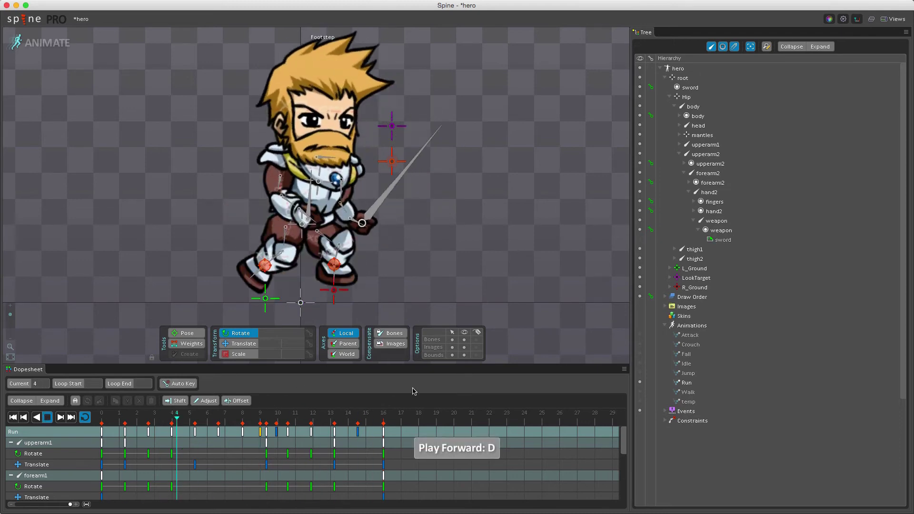
{"action": "left_click", "coordinate": [342, 419]}
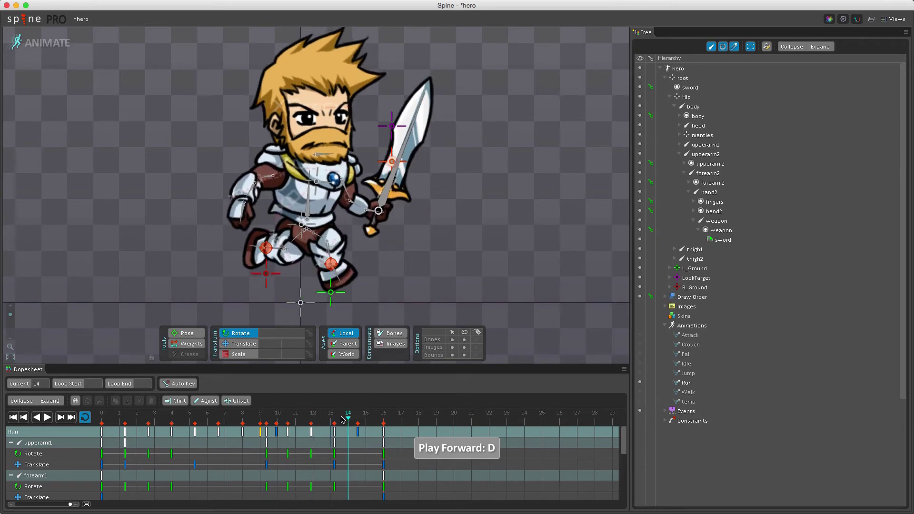
{"action": "left_click", "coordinate": [361, 419]}
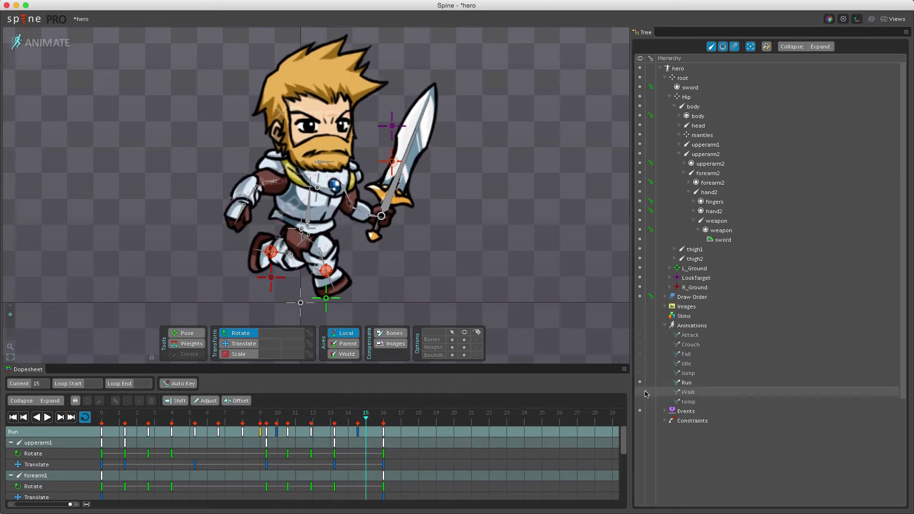
{"action": "left_click", "coordinate": [639, 402]}
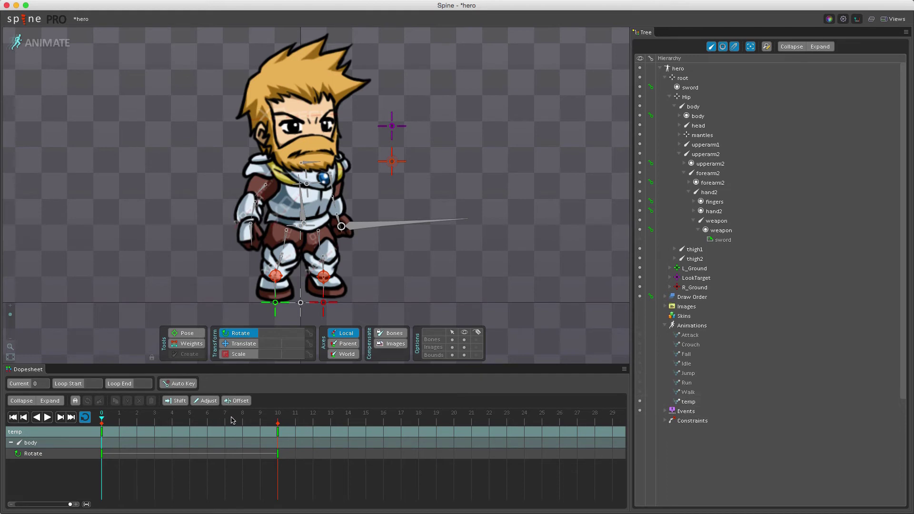
- Inspect the weapon bone's Transform values and Bone properties, then clear the selection
{"action": "left_click", "coordinate": [365, 228]}
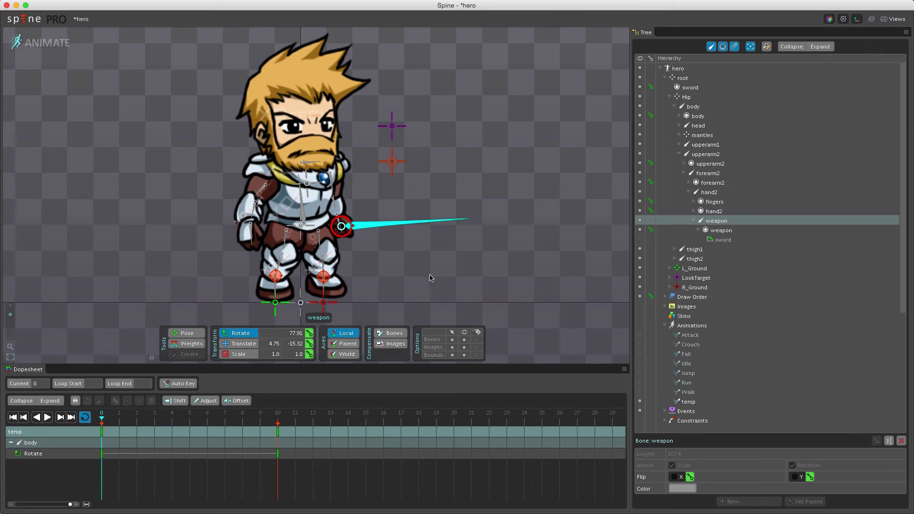
{"action": "key", "text": "space"}
- Create a new animation named rootRotation
{"action": "left_click", "coordinate": [691, 326]}
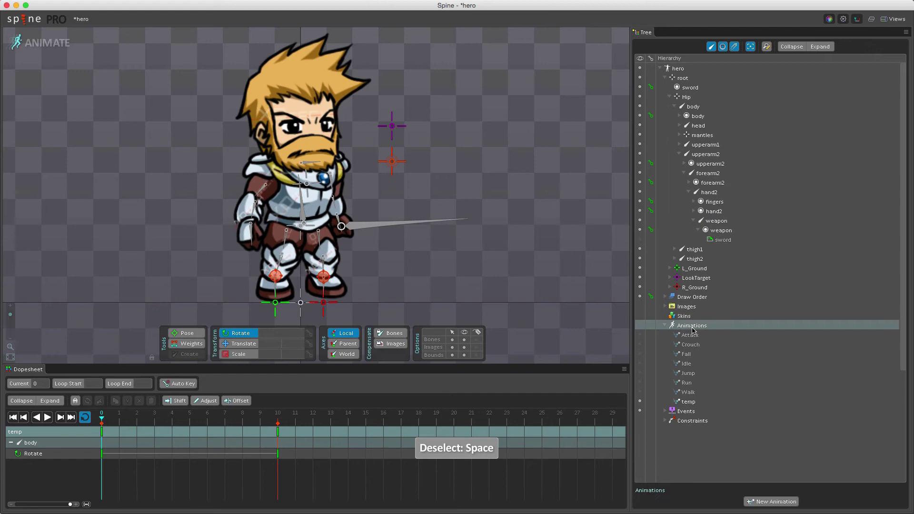
{"action": "left_click", "coordinate": [766, 499]}
{"action": "type", "text": "r"}
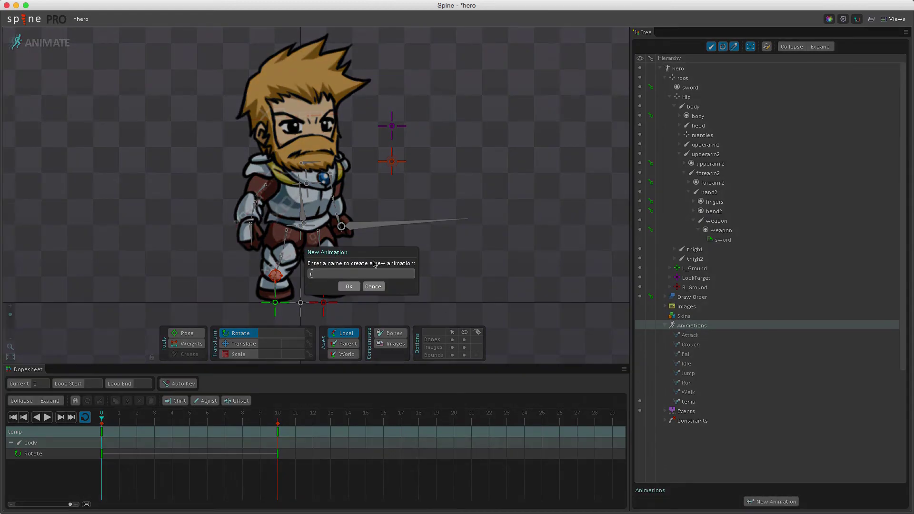
{"action": "type", "text": "ootRotation"}
{"action": "key", "text": "Return"}
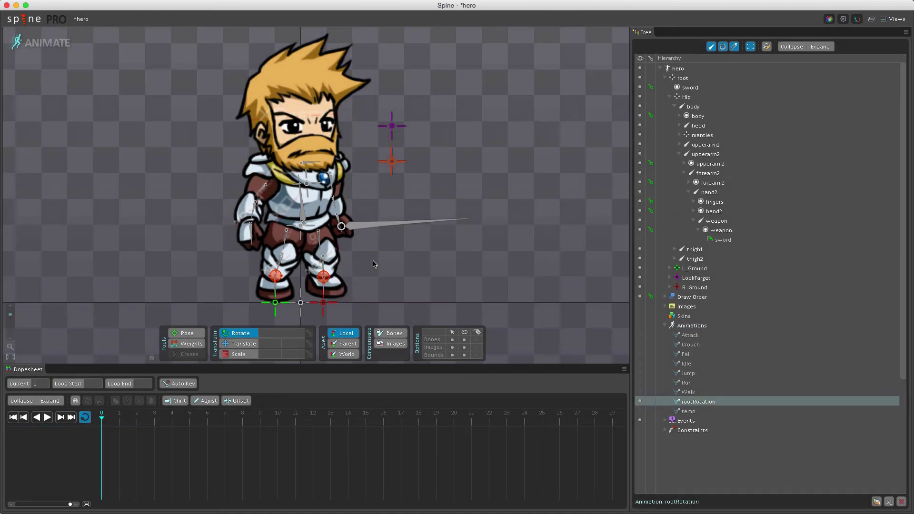
- Rotate the root bone 45°, key it at frames 0 and 9, and play it
{"action": "left_click", "coordinate": [300, 302]}
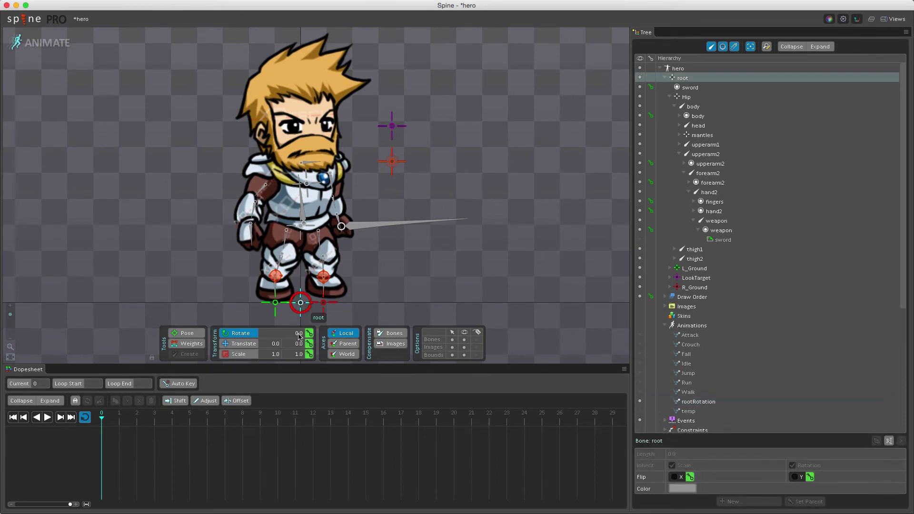
{"action": "left_click", "coordinate": [298, 335]}
{"action": "type", "text": "45"}
{"action": "key", "text": "Return"}
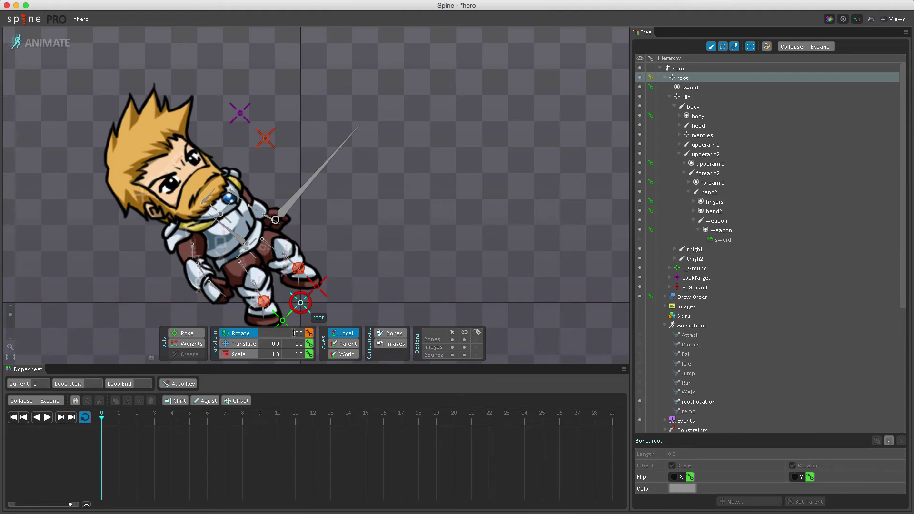
{"action": "left_click", "coordinate": [309, 333]}
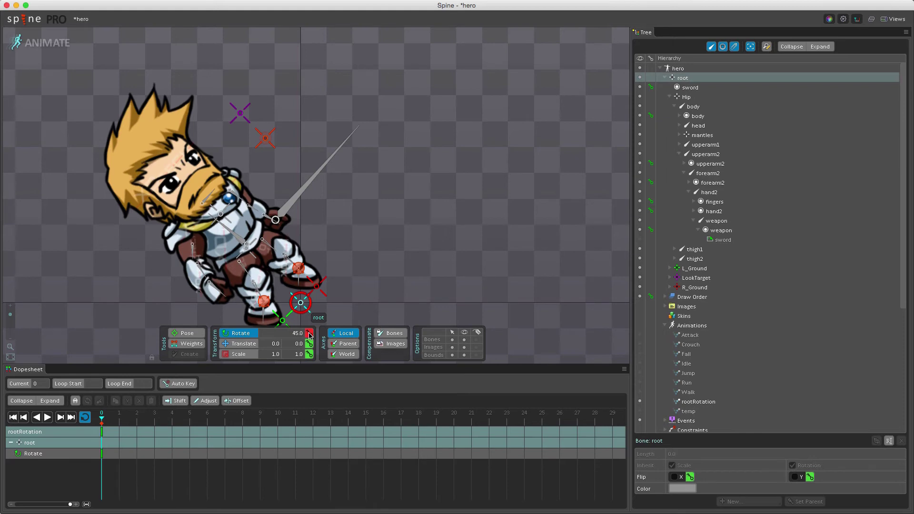
{"action": "left_click_drag", "start_coordinate": [253, 420], "coordinate": [265, 422]}
{"action": "left_click", "coordinate": [308, 334]}
{"action": "key", "text": "d"}
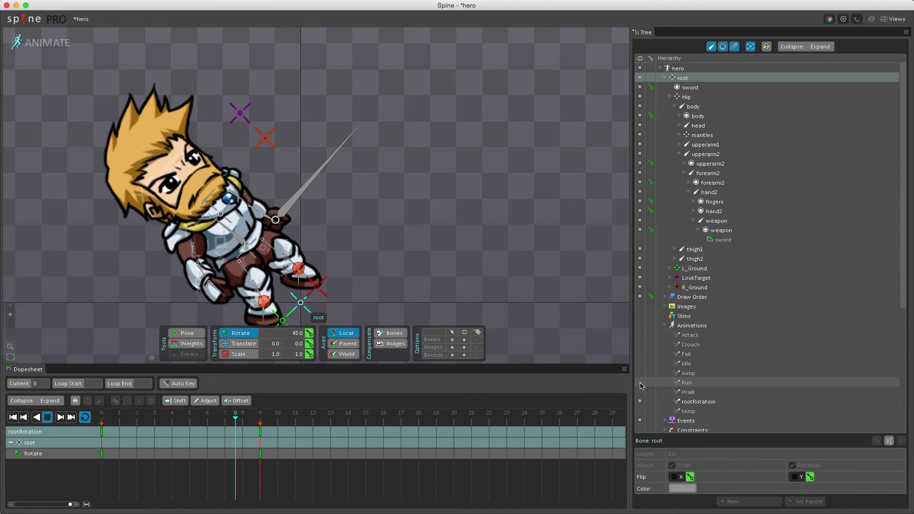
- Switch to the Run animation, stop playback, and undo the accidental 40° root tilt
{"action": "left_click", "coordinate": [640, 383]}
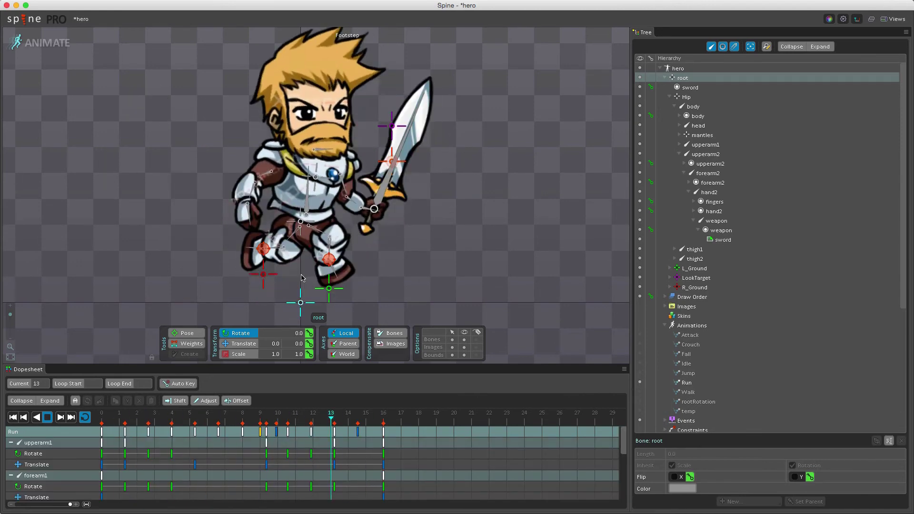
{"action": "key", "text": "d"}
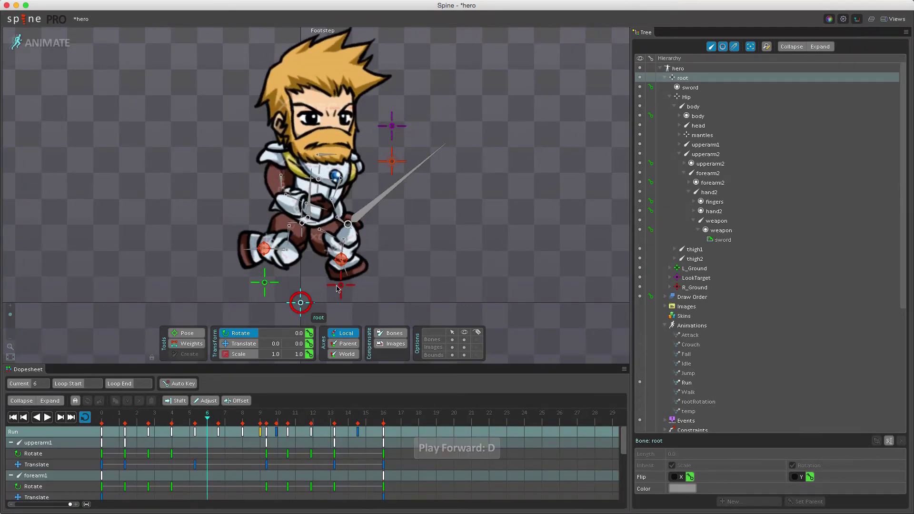
{"action": "left_click_drag", "start_coordinate": [443, 306], "coordinate": [398, 221]}
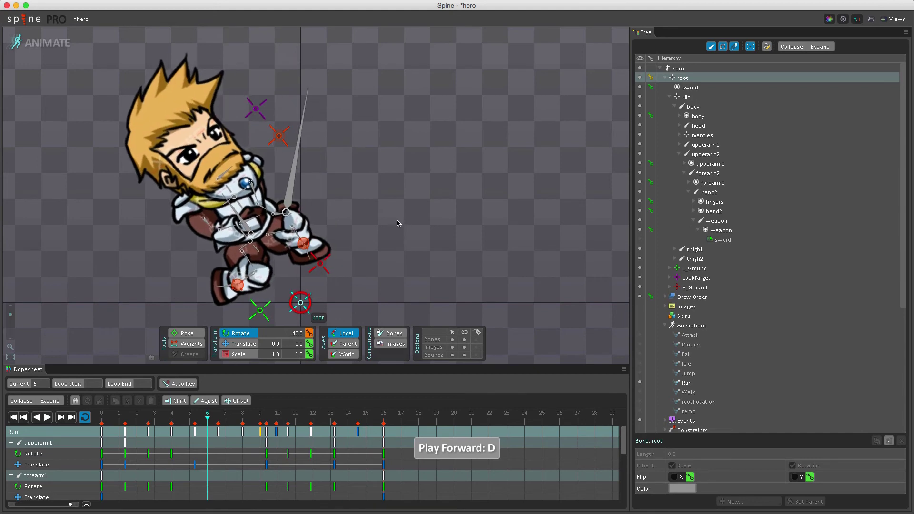
{"action": "key", "text": "ctrl+z"}
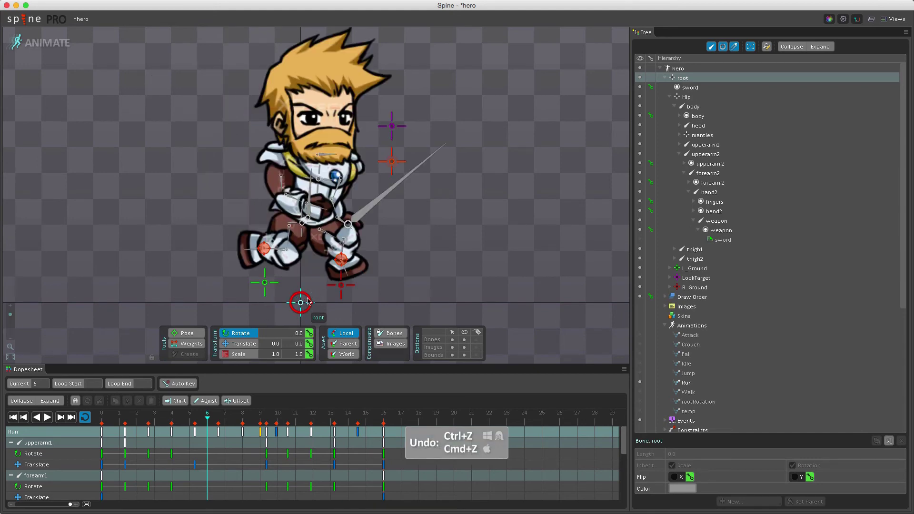
{"action": "scroll", "coordinate": [212, 449], "scroll_direction": "down", "scroll_amount": 3}
{"action": "scroll", "coordinate": [211, 449], "scroll_direction": "up", "scroll_amount": 3}
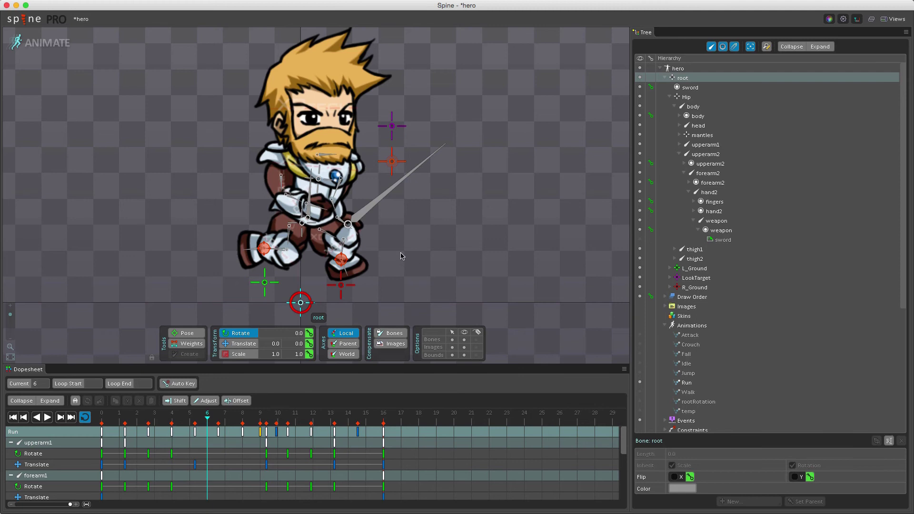
{"action": "key", "text": "space"}
- With temp active, select all 24 bones and key their rotate, translate and scale at frame 0
{"action": "left_click", "coordinate": [690, 412]}
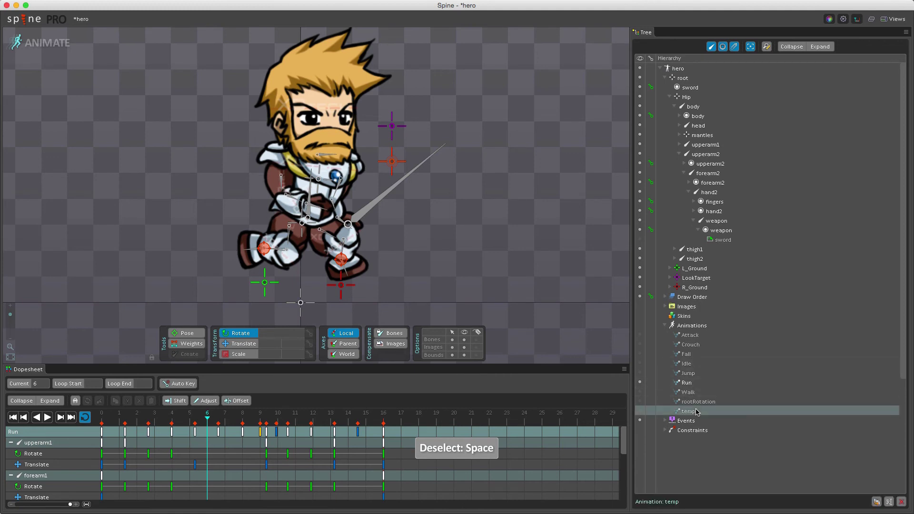
{"action": "left_click", "coordinate": [640, 411]}
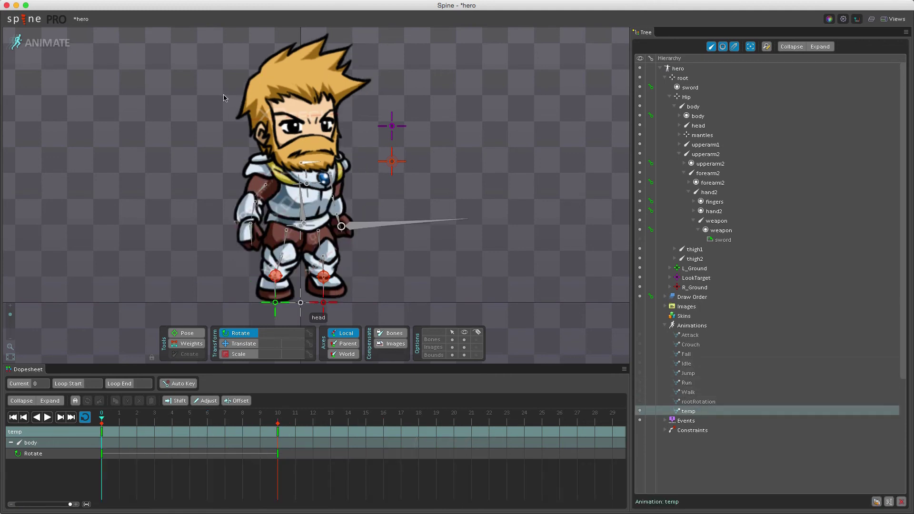
{"action": "left_click_drag", "start_coordinate": [198, 79], "coordinate": [419, 306]}
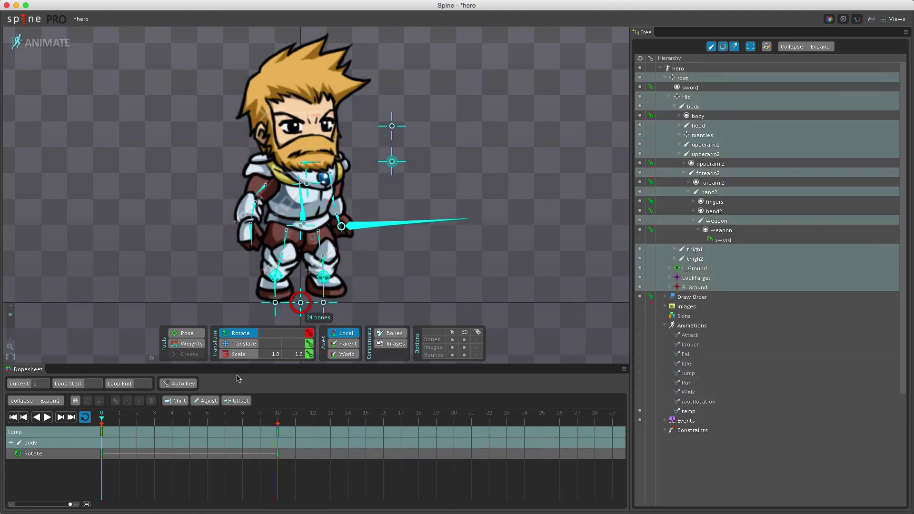
{"action": "left_click", "coordinate": [310, 333]}
{"action": "left_click", "coordinate": [308, 343]}
{"action": "left_click", "coordinate": [309, 354]}
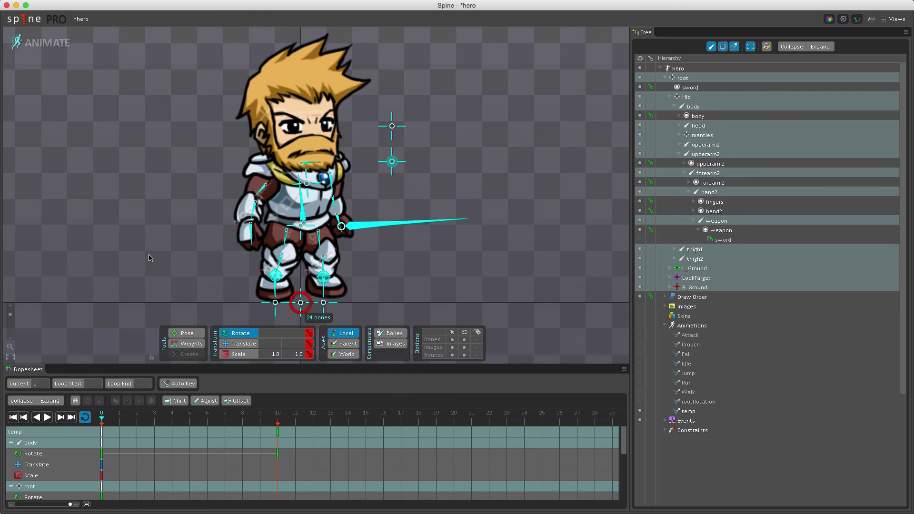
{"action": "left_click", "coordinate": [701, 324]}
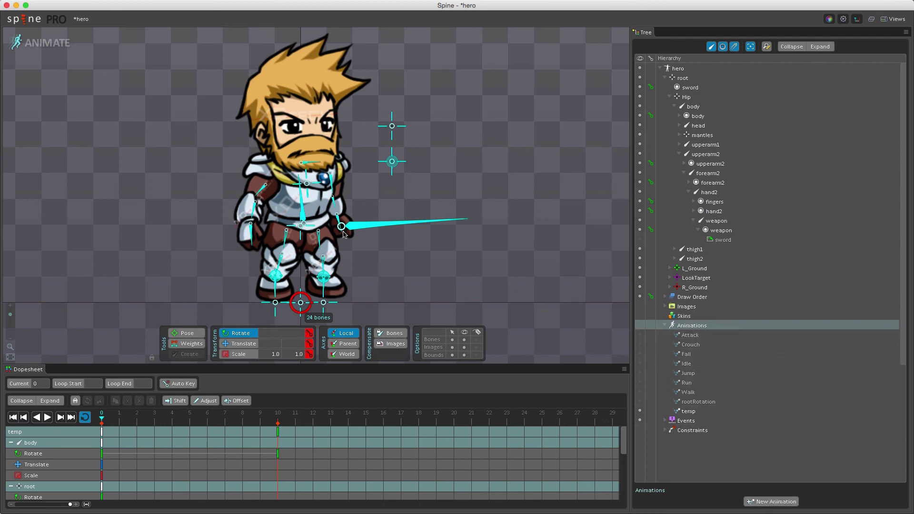
{"action": "key", "text": "space"}
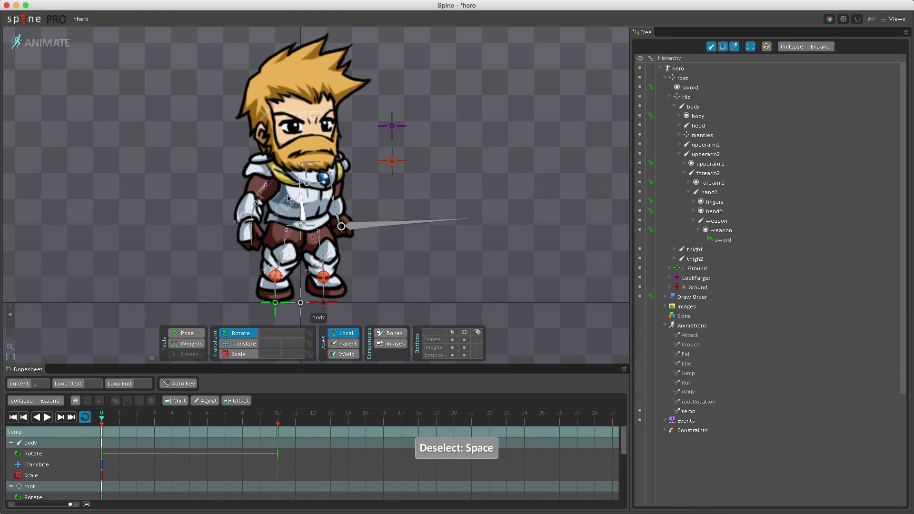